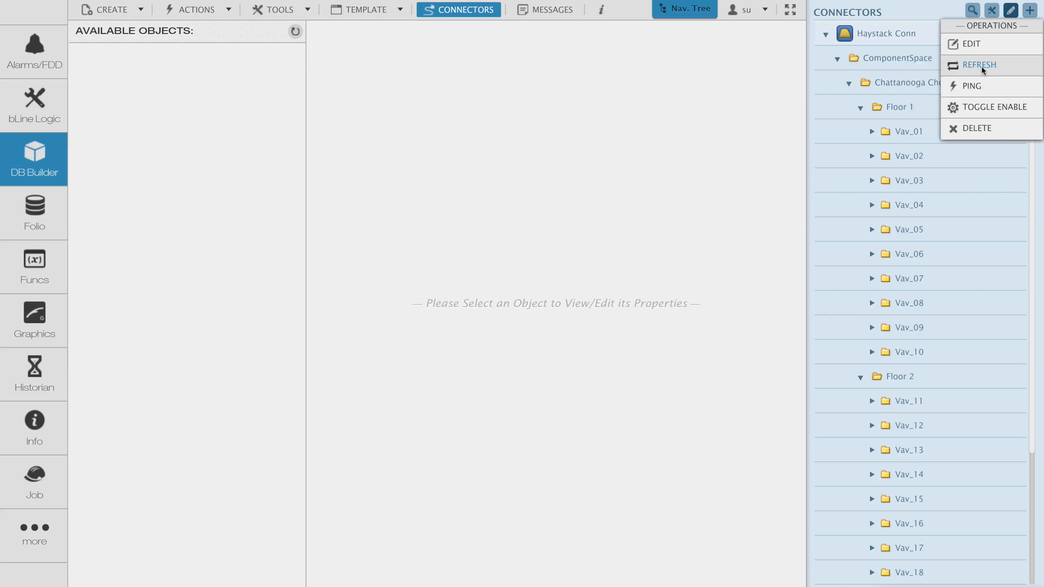
Step: Expand Haystack Conn down through Site to Chattanooga to list its VAV equipment
click(824, 33)
click(837, 107)
click(848, 131)
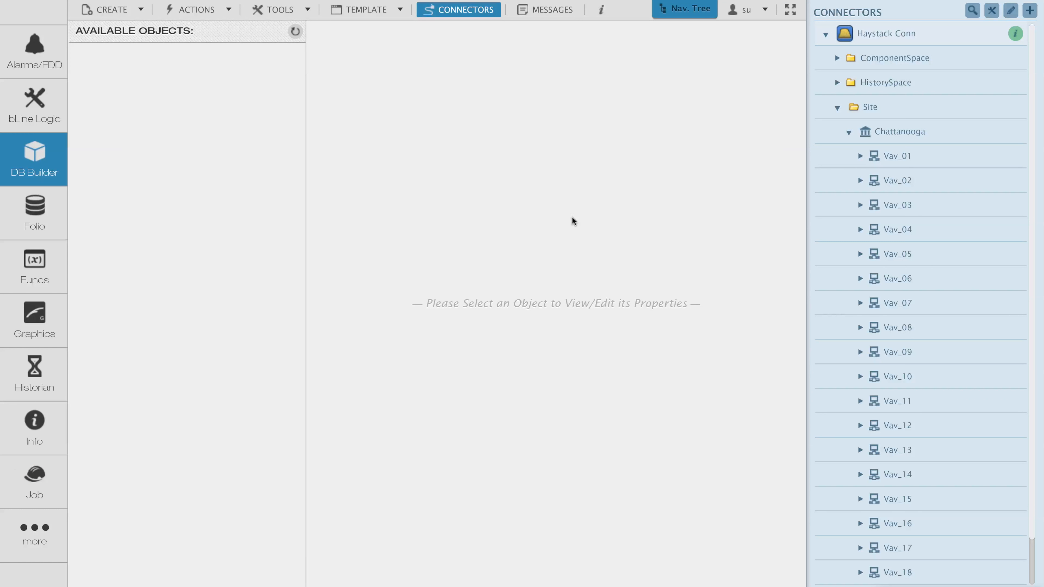
Step: Switch to Siemens TALON WorkStation AX and load the NHaystackService Site-Equip-Point hierarchy
key(alt+Tab)
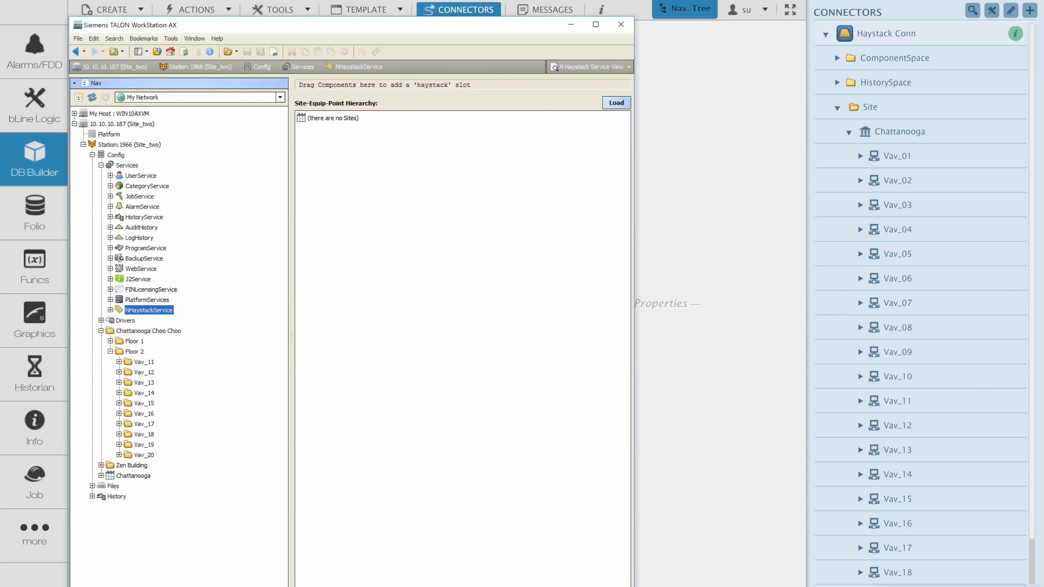
click(616, 103)
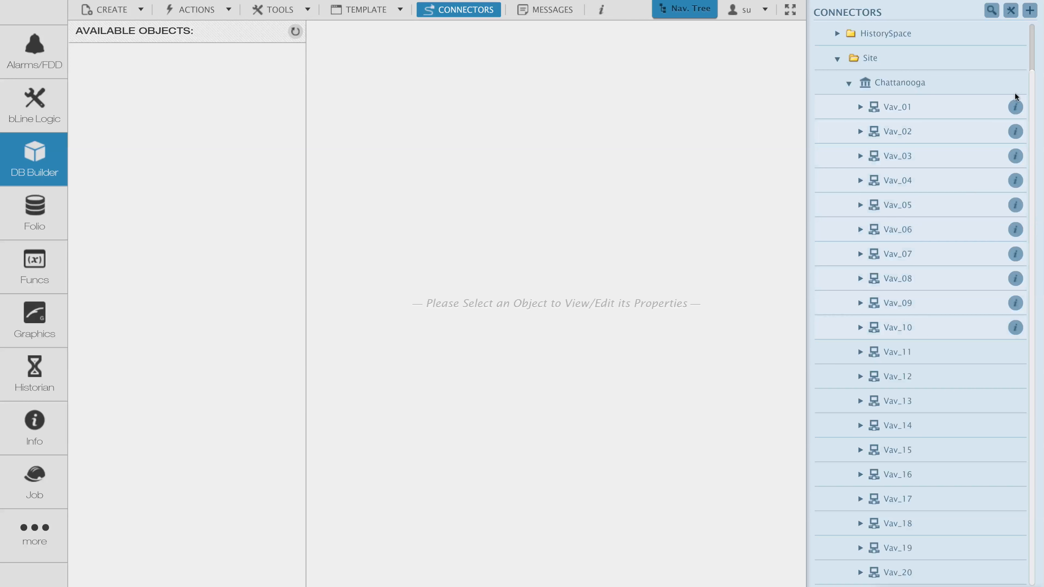
Step: Apply the NHaystack batch tag floorName:"Floor 1" to the Vav_01 through Vav_10 equipment under Chattanooga
click(1011, 10)
click(995, 44)
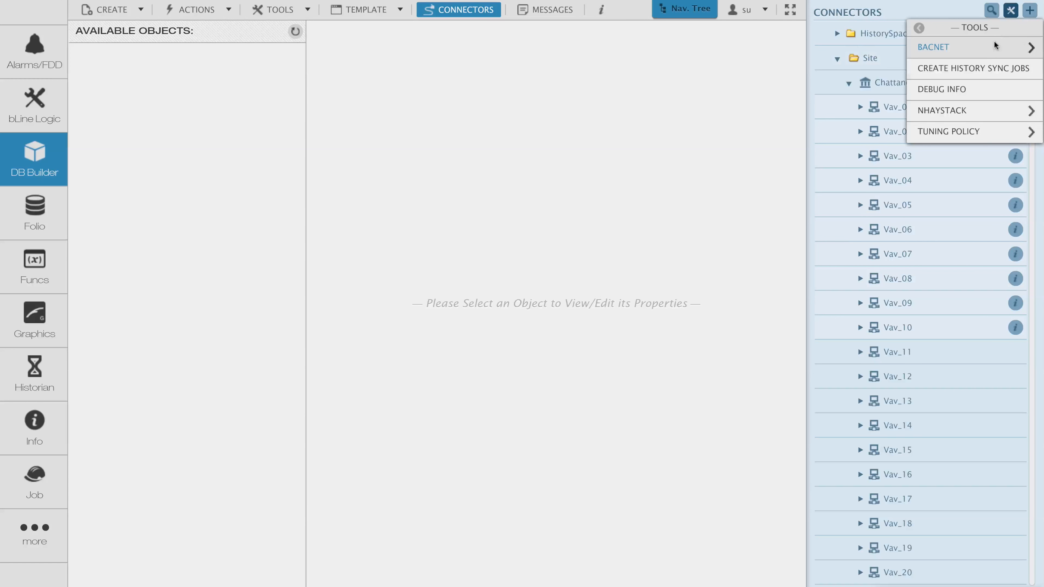
click(986, 109)
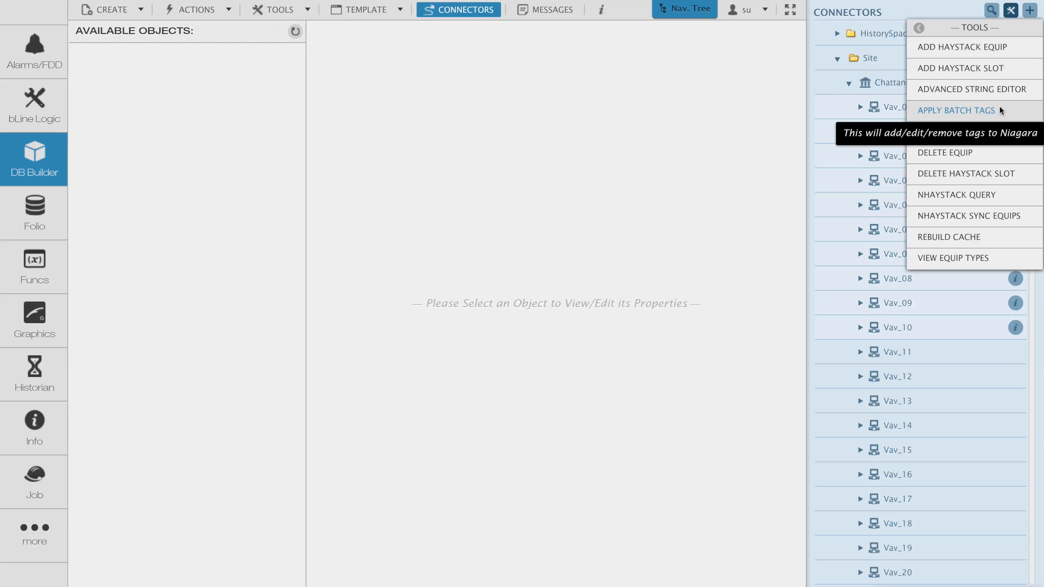
click(1011, 110)
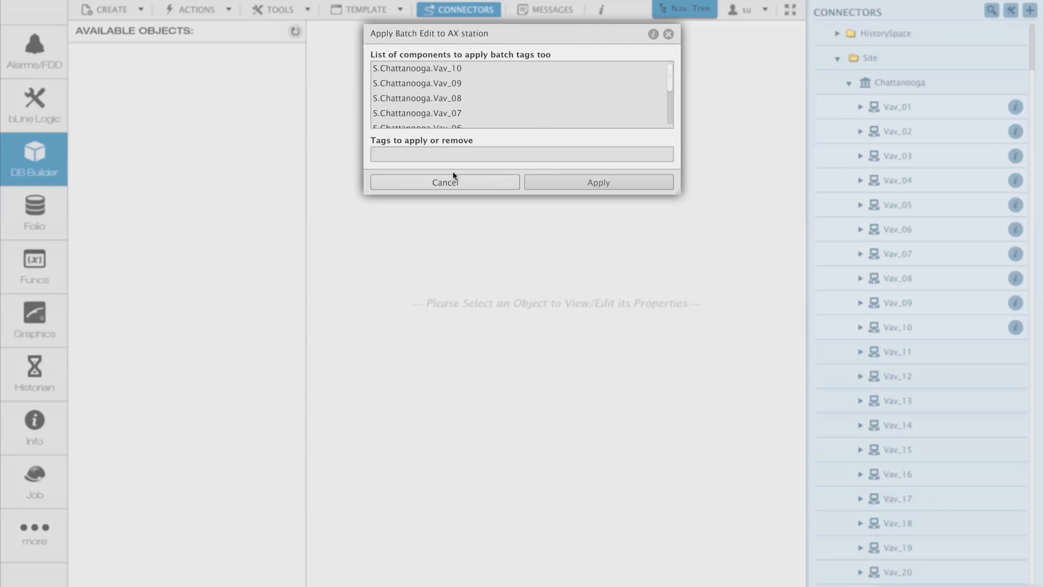
click(458, 151)
text(floo)
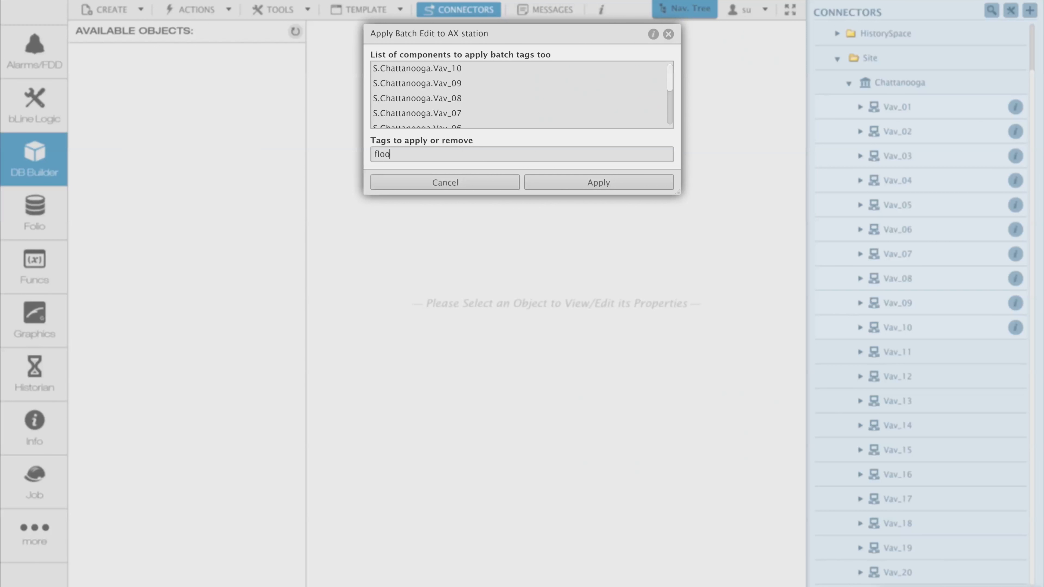
text(rName:"Floor 1")
key(Left)
text(Floor 1)
click(556, 184)
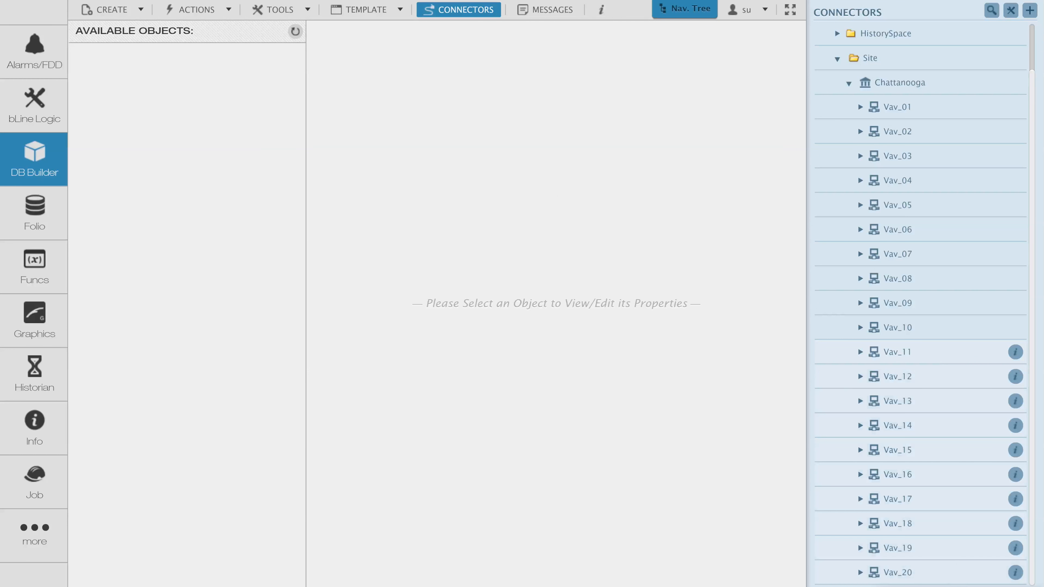
Step: Apply the NHaystack batch tag floorName:"Floor 2" to the Vav_11 through Vav_20 equipment under Chattanooga
click(1011, 10)
click(986, 48)
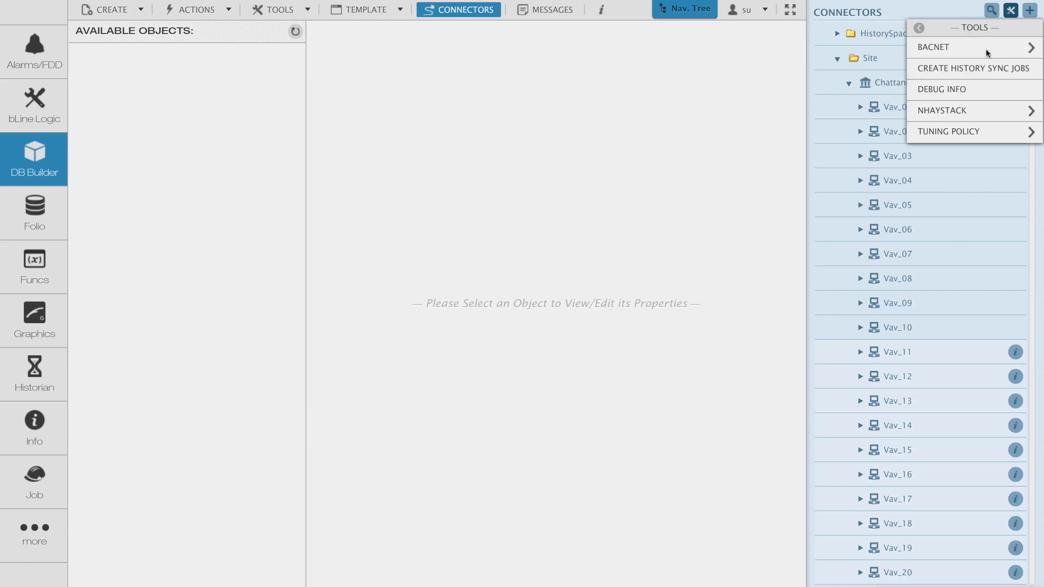
click(965, 115)
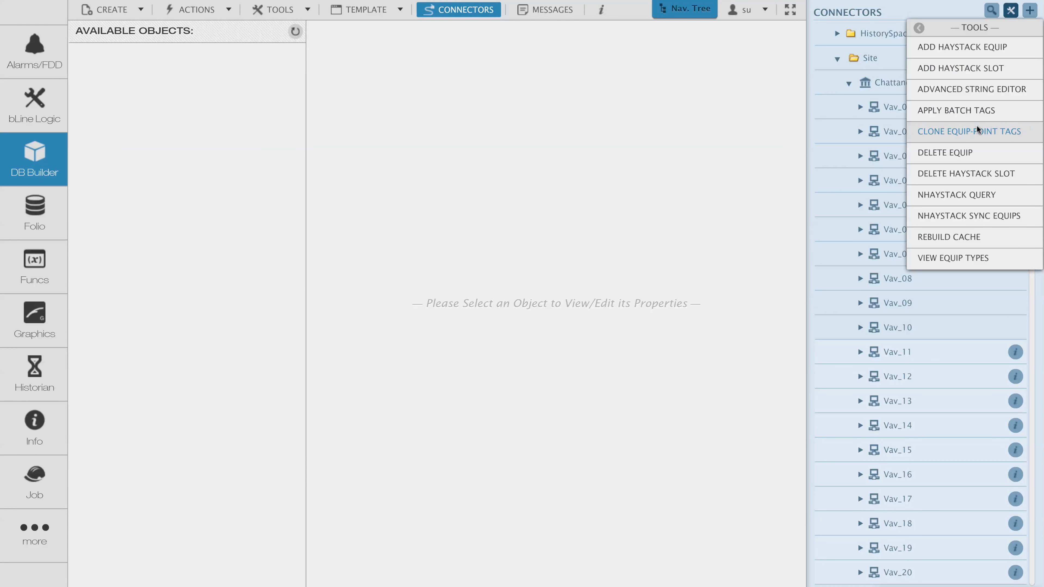
click(977, 110)
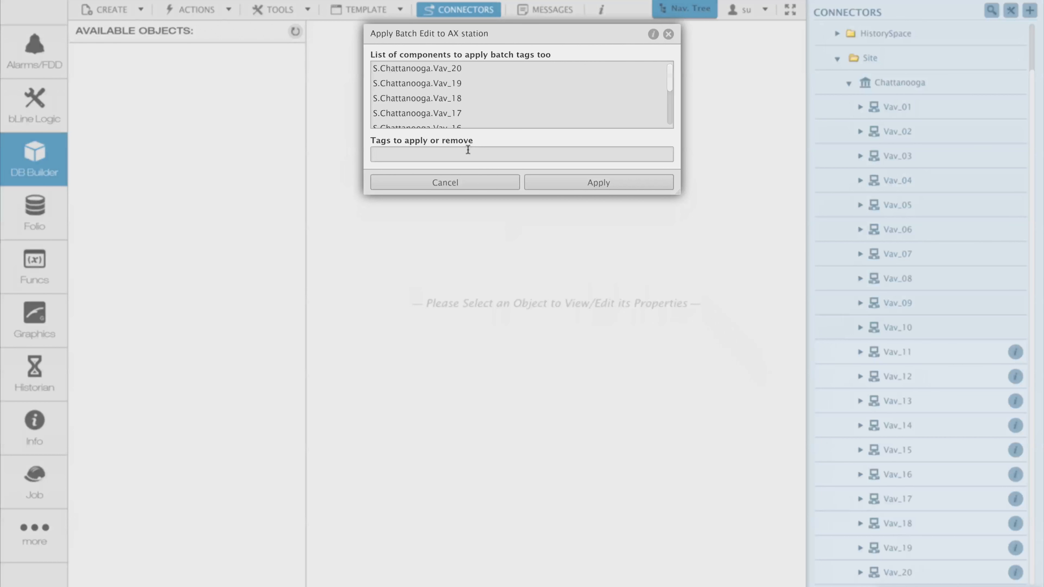
click(468, 152)
text(floorName:"Floor 2")
click(626, 185)
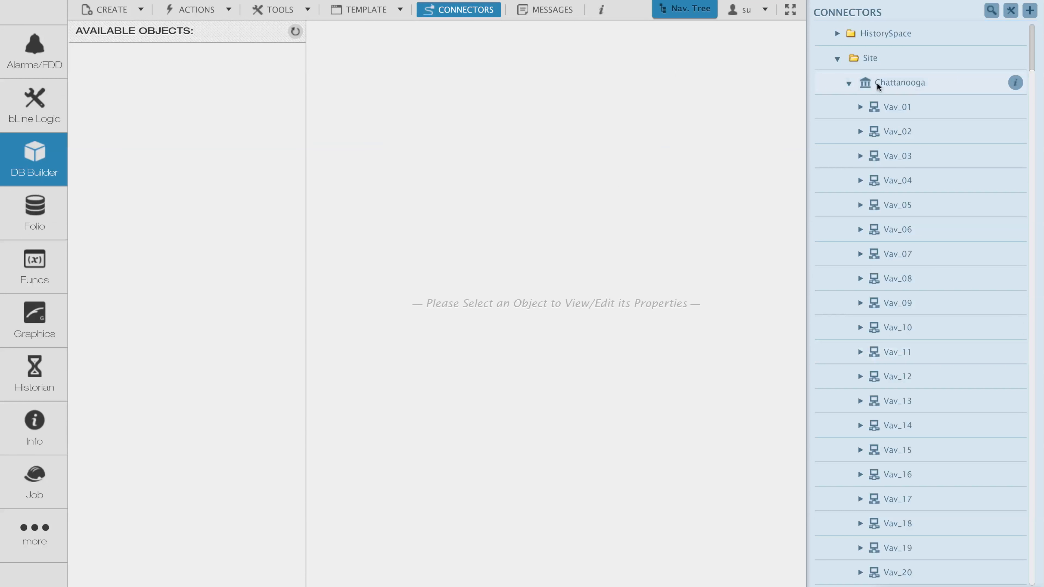
Step: Rebuild the NHaystack cache in Niagara for Haystack Conn
scroll(951, 81, up, 2)
click(927, 33)
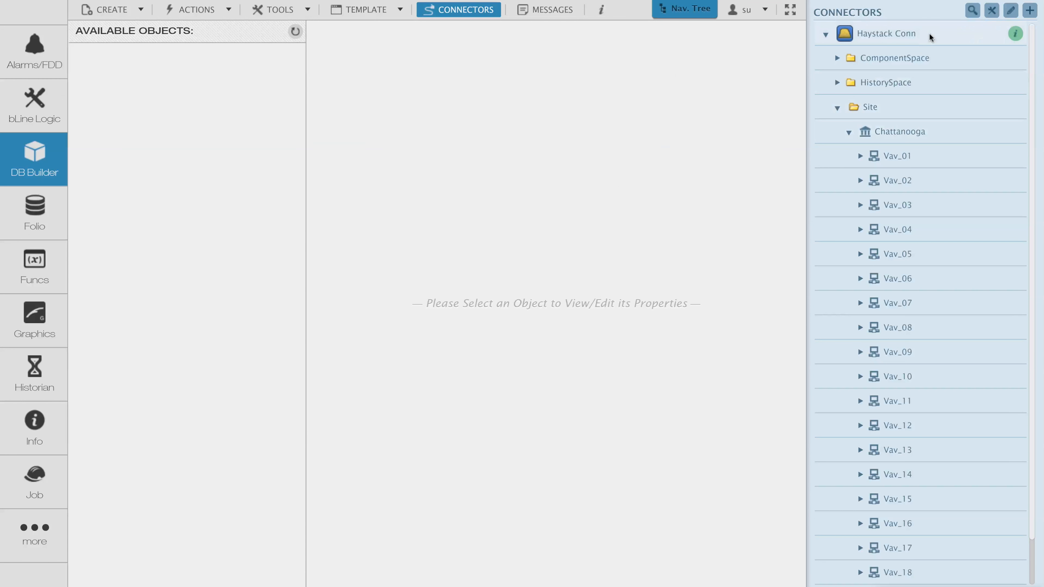
click(992, 11)
click(962, 49)
click(960, 110)
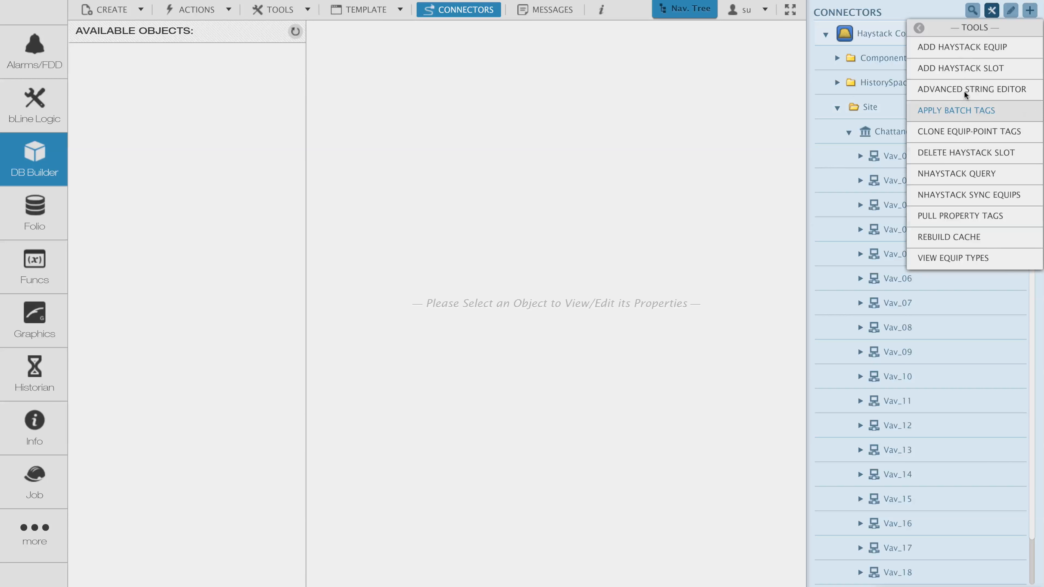
click(977, 234)
click(574, 73)
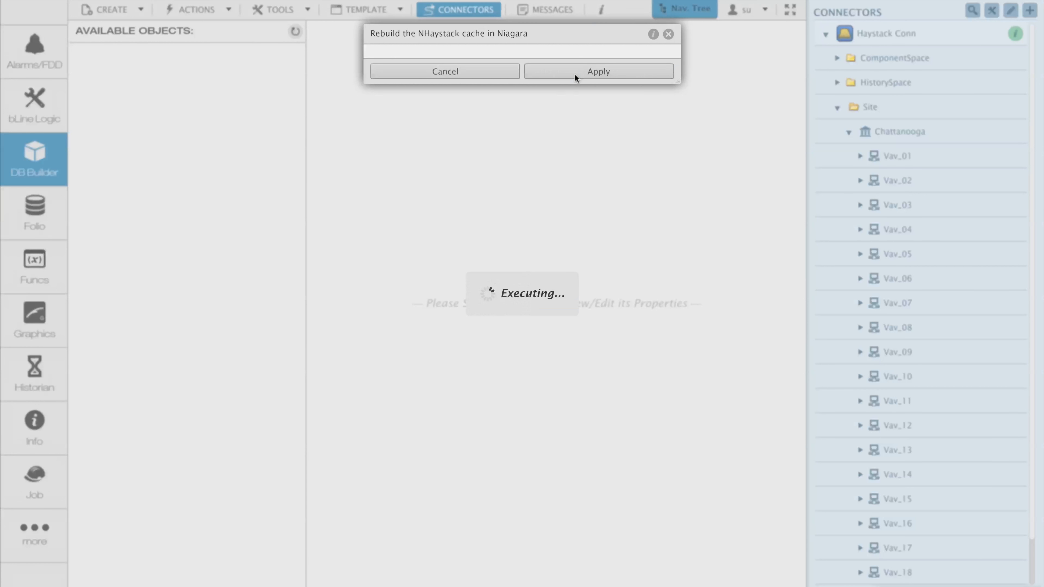
Step: Add the Chattanooga site from the connector to the available objects and expand Floor 1 and Floor 2
drag(918, 130, 181, 105)
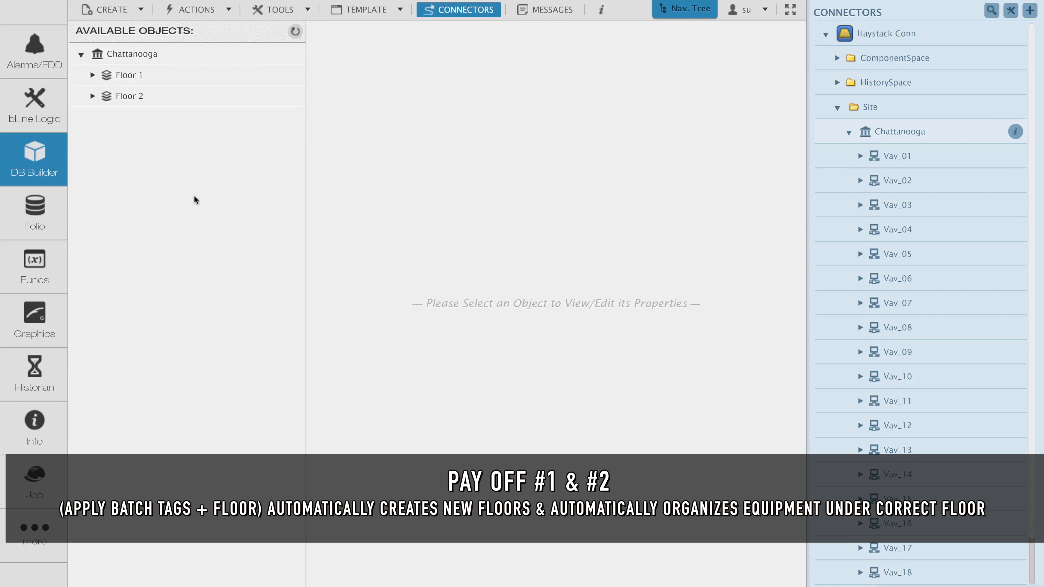
click(93, 95)
click(93, 76)
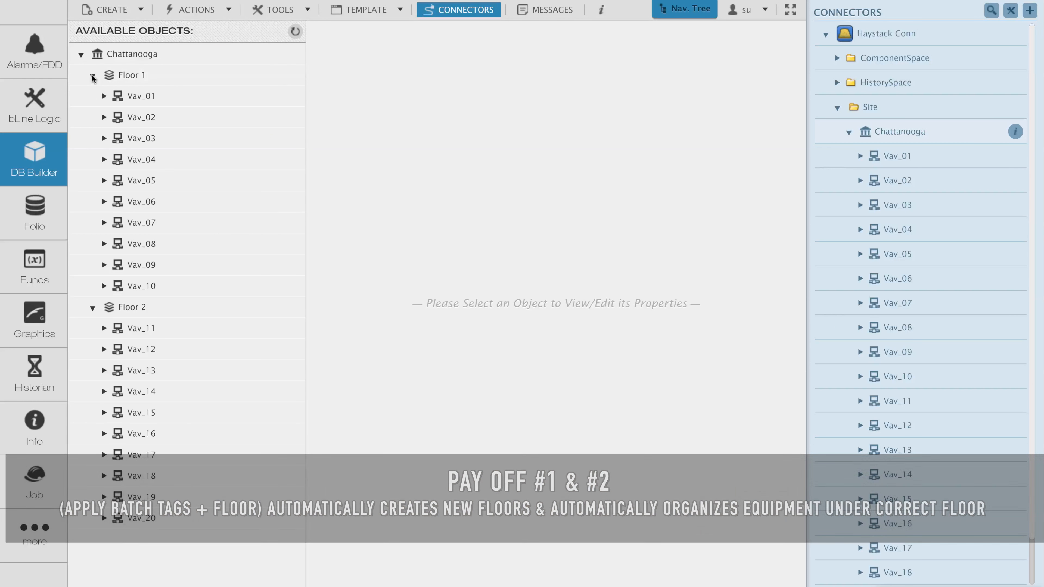
Step: Add the marker tag "air" to the AirFlow point of Vav_01 and apply the change
click(104, 95)
click(173, 122)
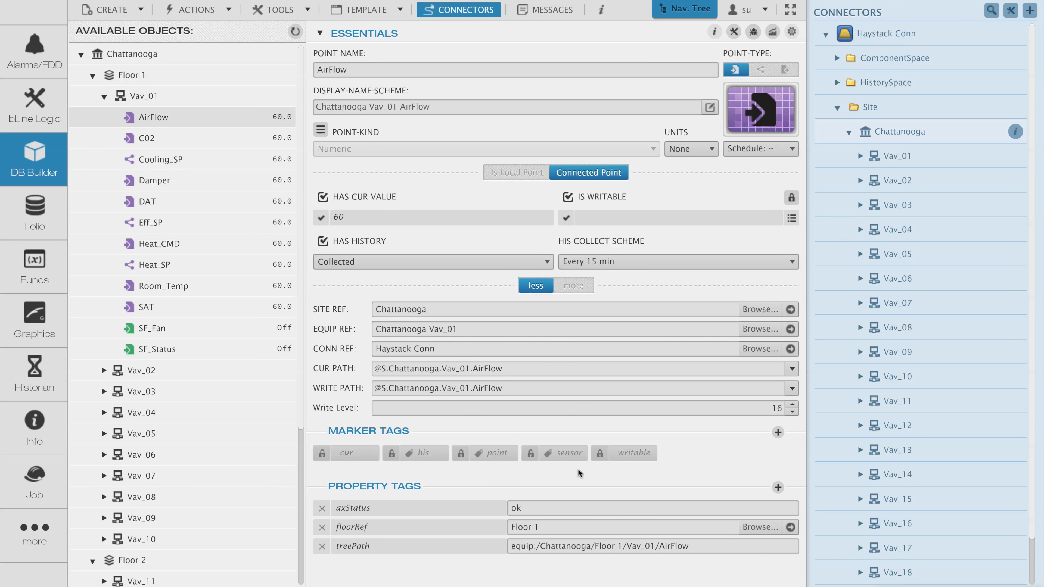
click(777, 432)
text(air)
key(Return)
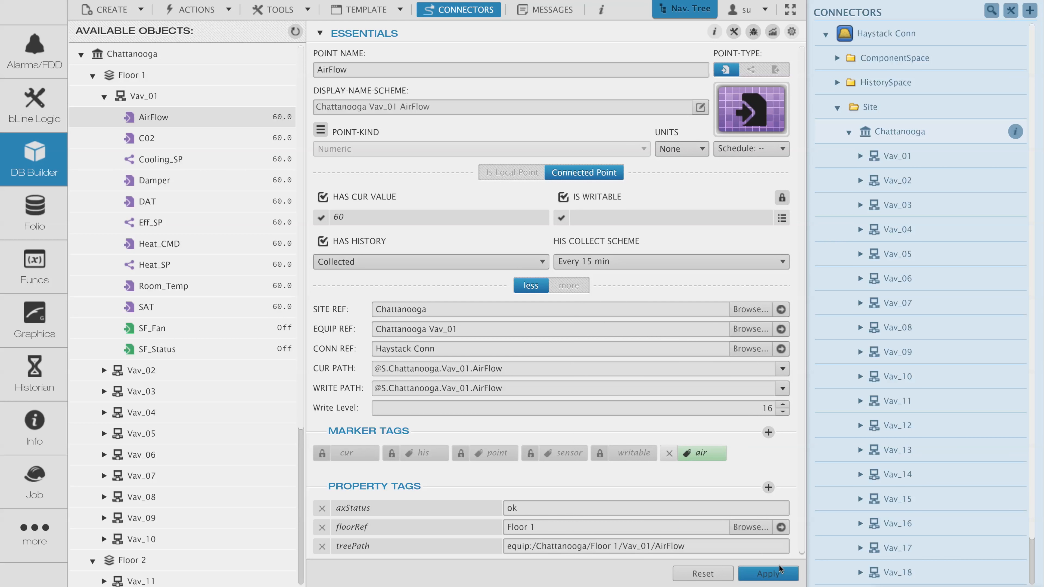
click(773, 574)
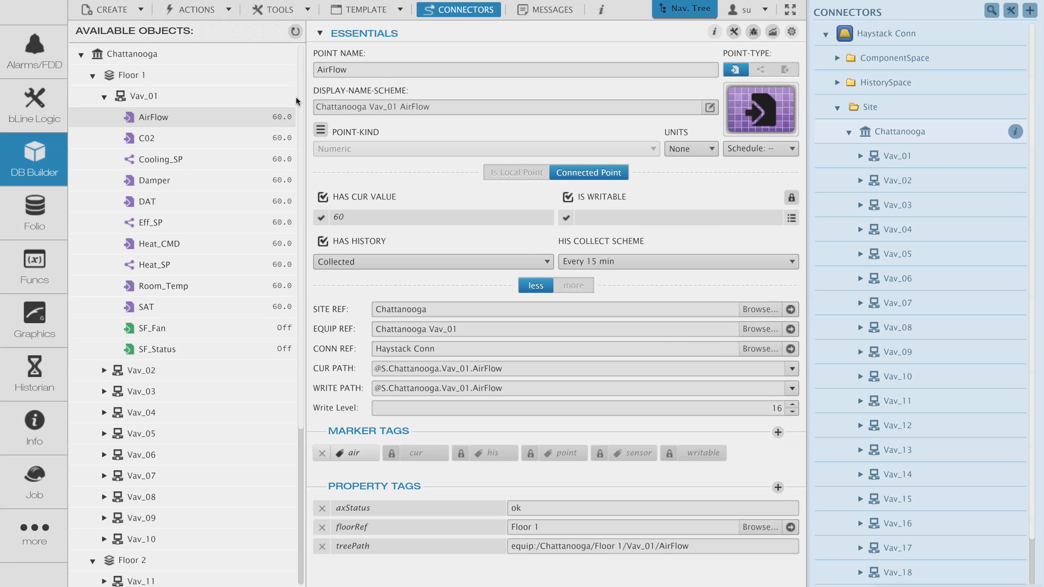
Step: Open the Batch Record Creator for points in Chattanooga Vav_01 and switch it to updating existing records
click(139, 12)
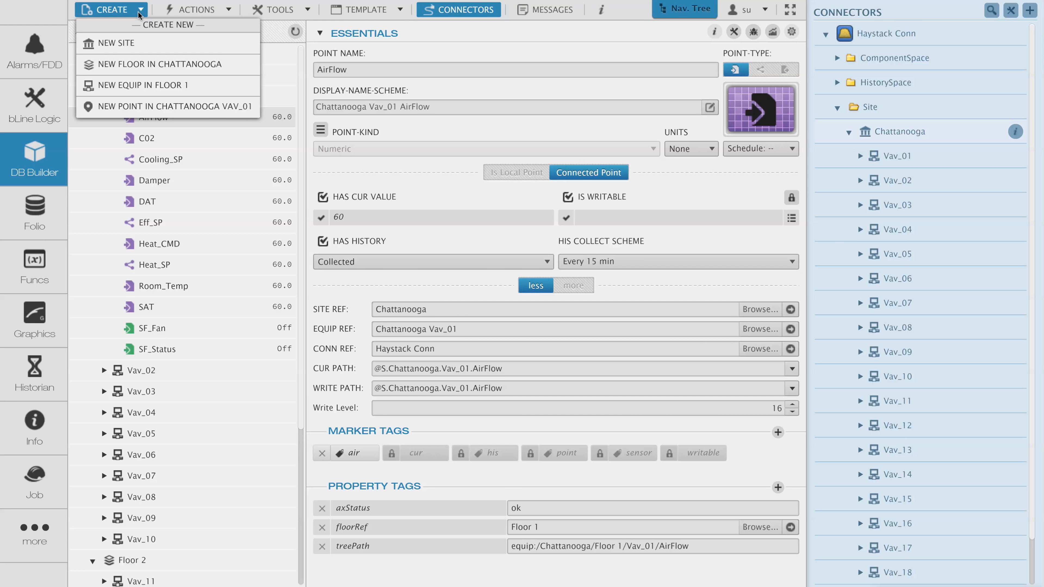
click(222, 109)
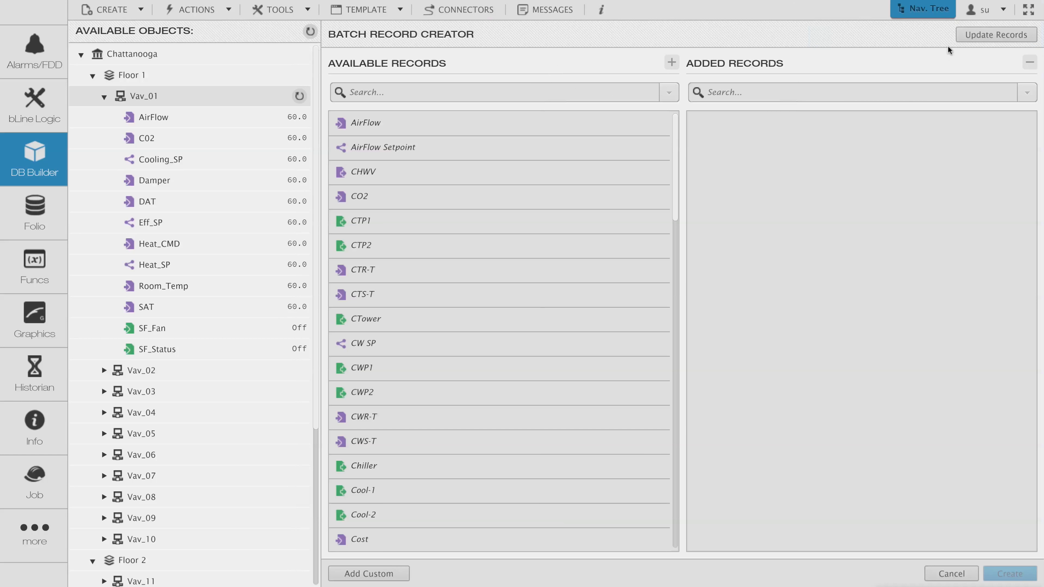
click(994, 34)
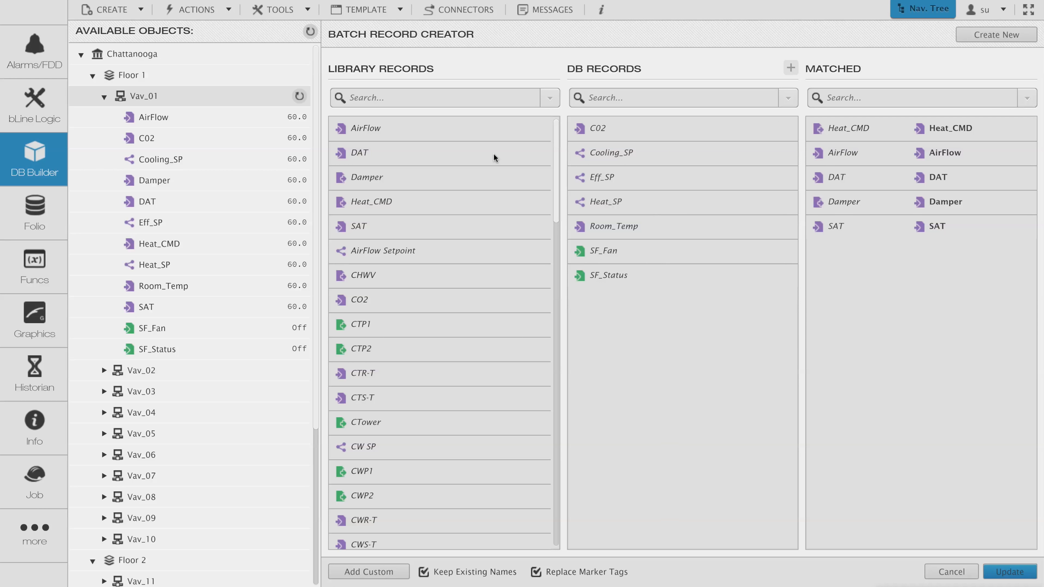
Step: Match the library record CO2 with the database point C02
click(443, 298)
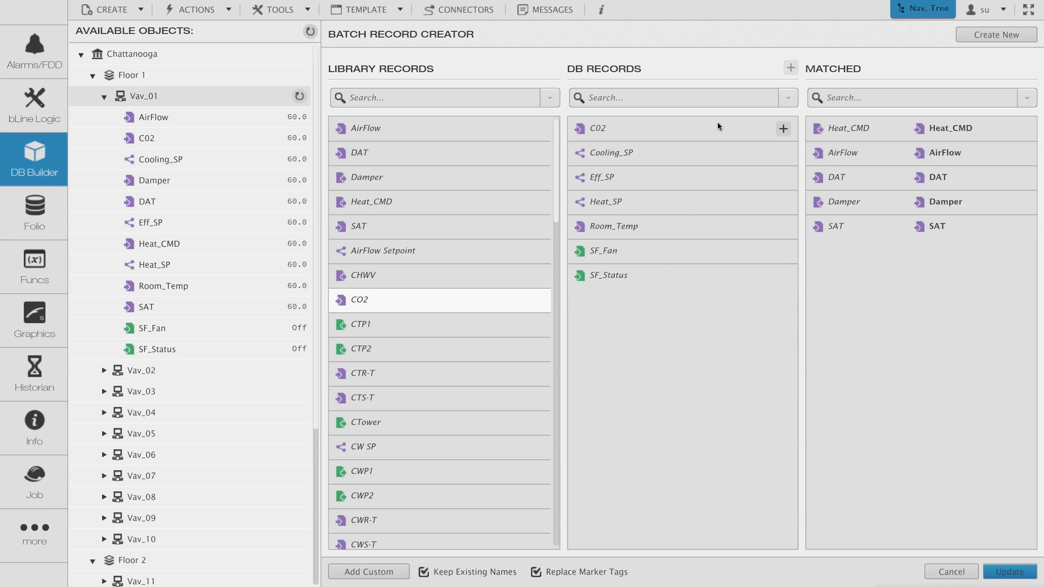
click(705, 129)
click(783, 129)
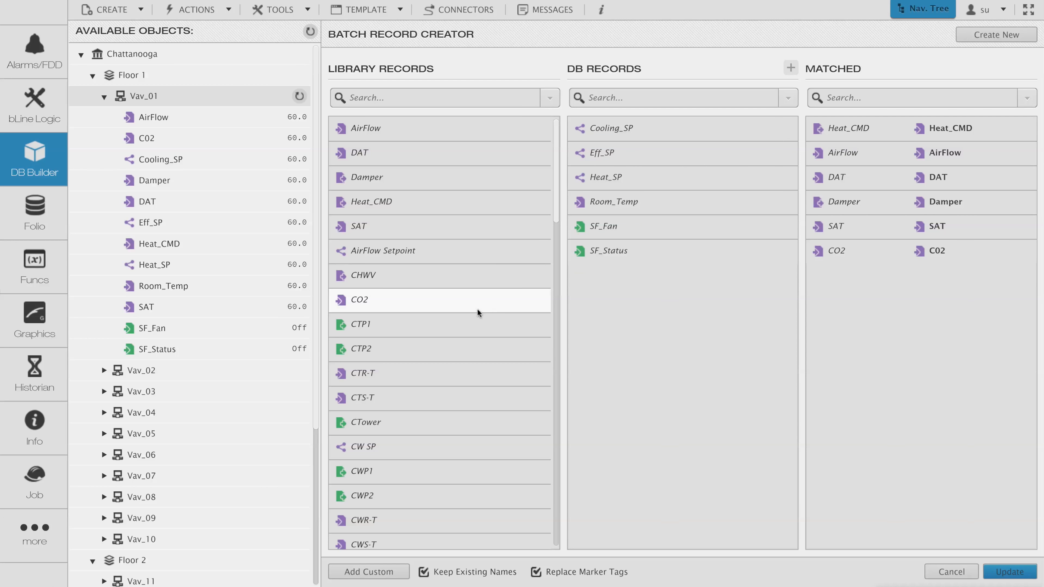
Step: Match the library record OccCool with Cooling_SP, and OccHeat with Heat_SP
drag(554, 227, 562, 344)
click(411, 451)
click(735, 128)
click(783, 129)
click(427, 478)
click(671, 152)
click(784, 153)
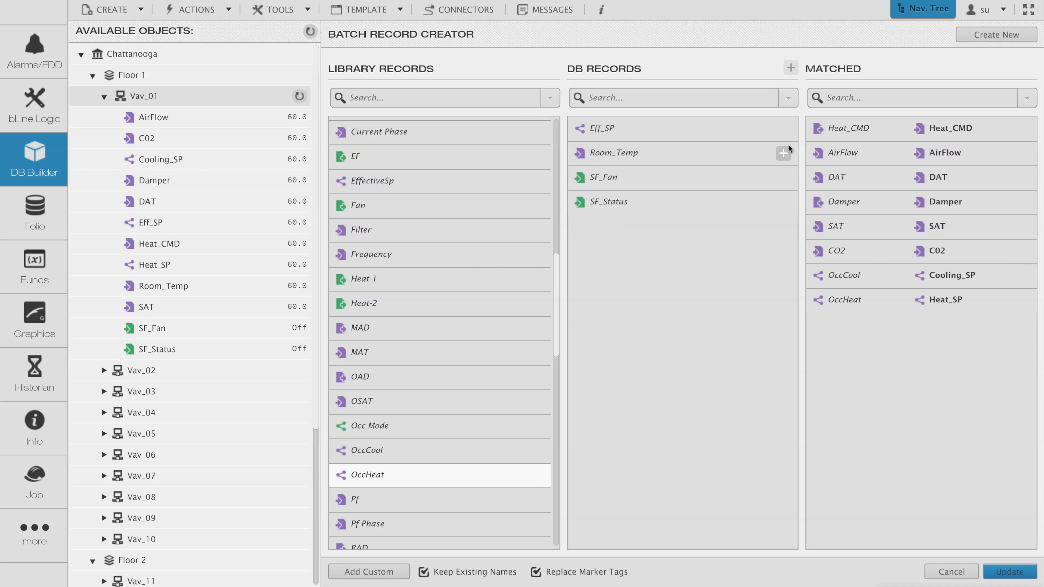
Step: Match the library record Room Setpoint with Eff_SP, and Room Temp with Room_Temp
drag(555, 336, 562, 412)
click(430, 328)
click(682, 131)
click(785, 128)
click(391, 352)
click(694, 131)
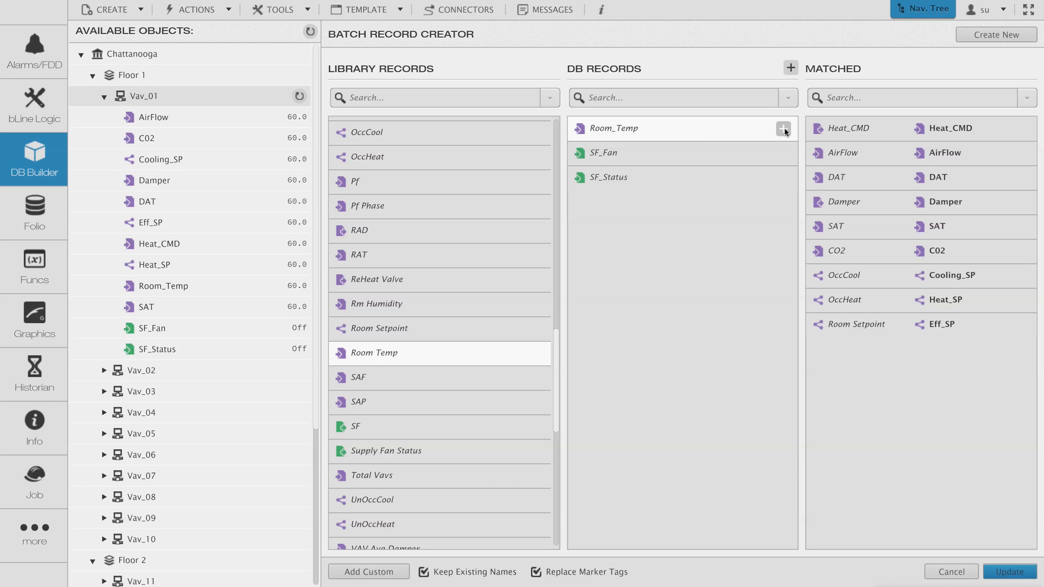
click(784, 128)
Step: Match the library record SF with SF_Fan, and Supply Fan Status with SF_Status
click(385, 438)
click(783, 129)
click(443, 452)
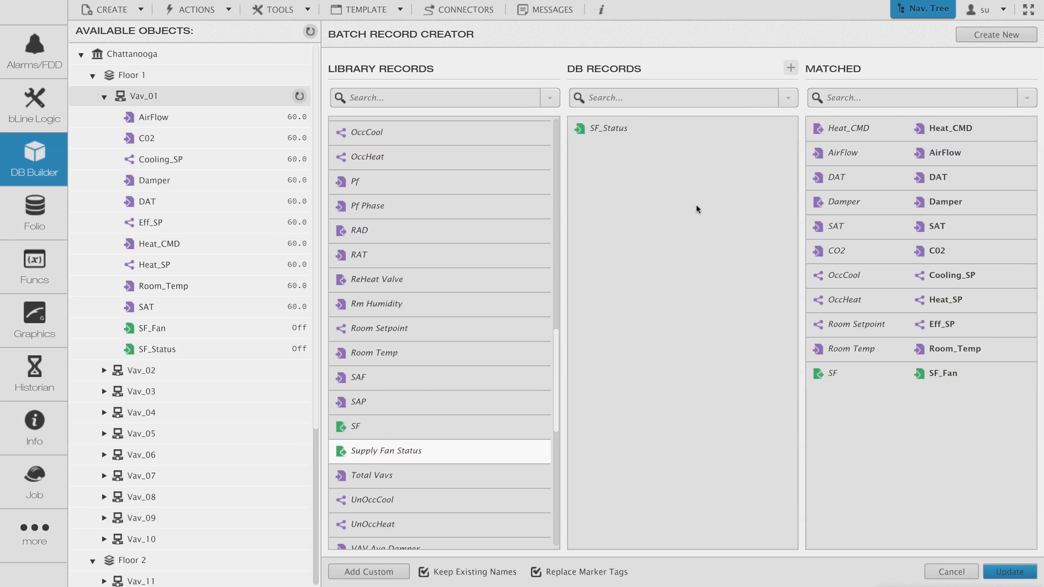
click(782, 129)
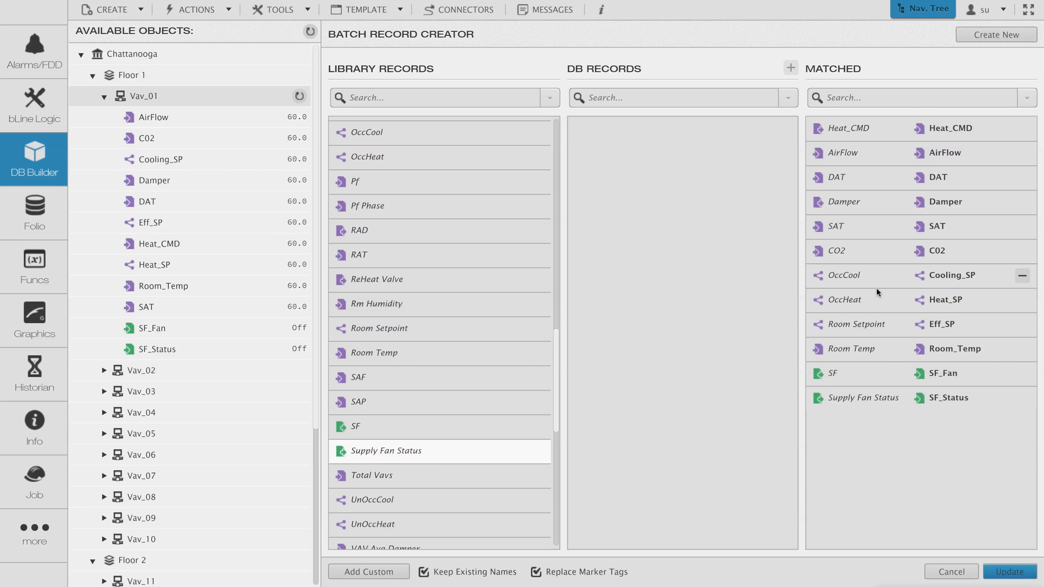
Step: Turn off Replace Marker Tags and update the matched Vav_01 records
click(536, 572)
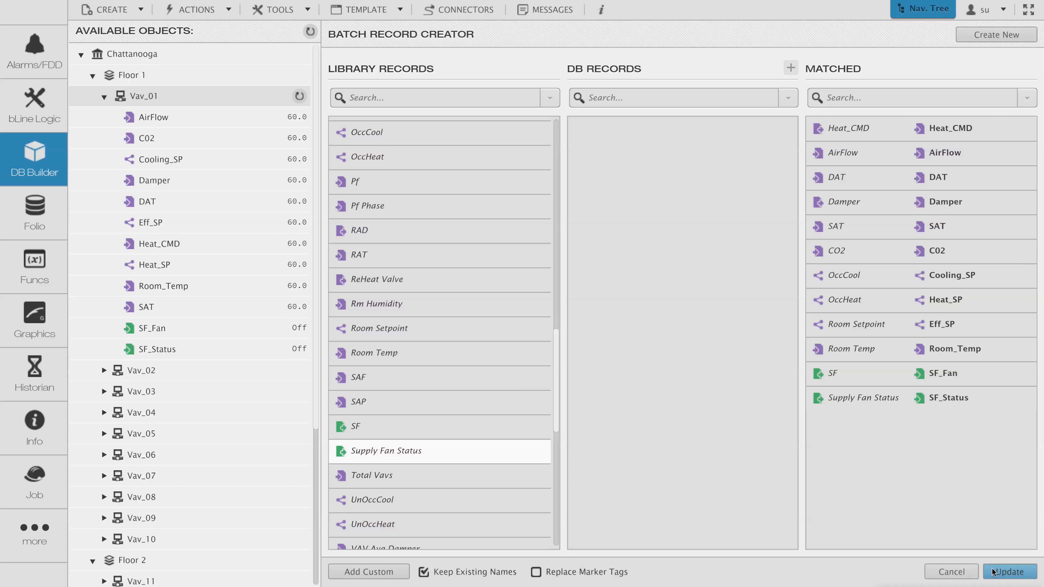
click(1008, 572)
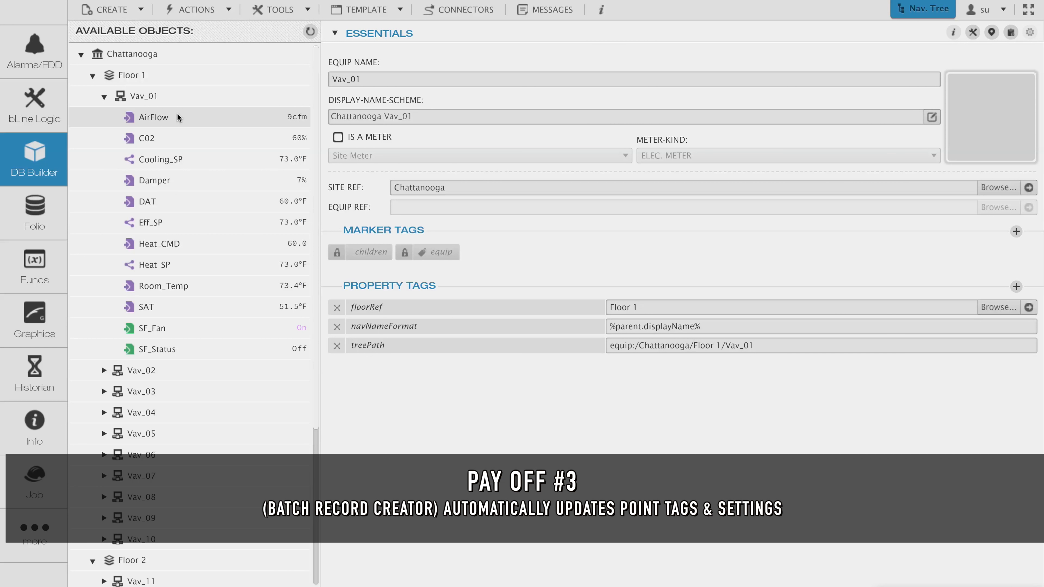
Step: Check the tags and units of AirFlow, C02 and Damper in Vav_01, and list the points of Vav_02 for comparison
click(177, 114)
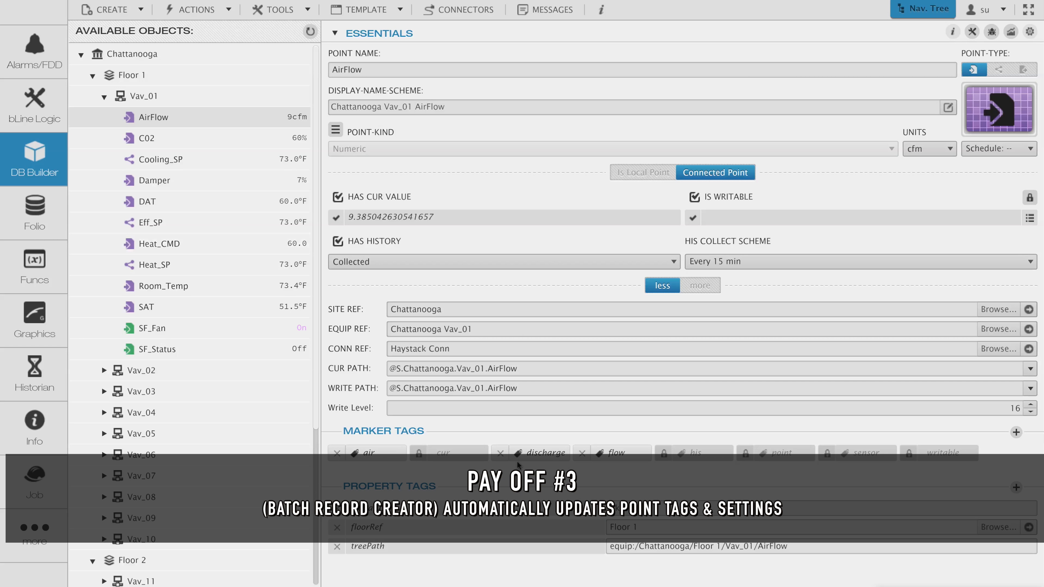
click(206, 138)
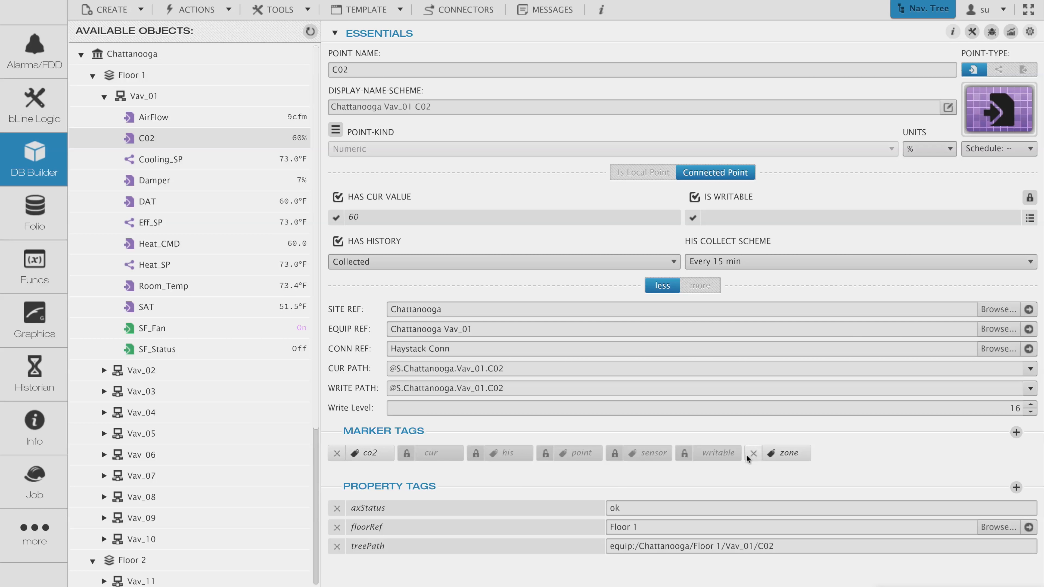
click(188, 181)
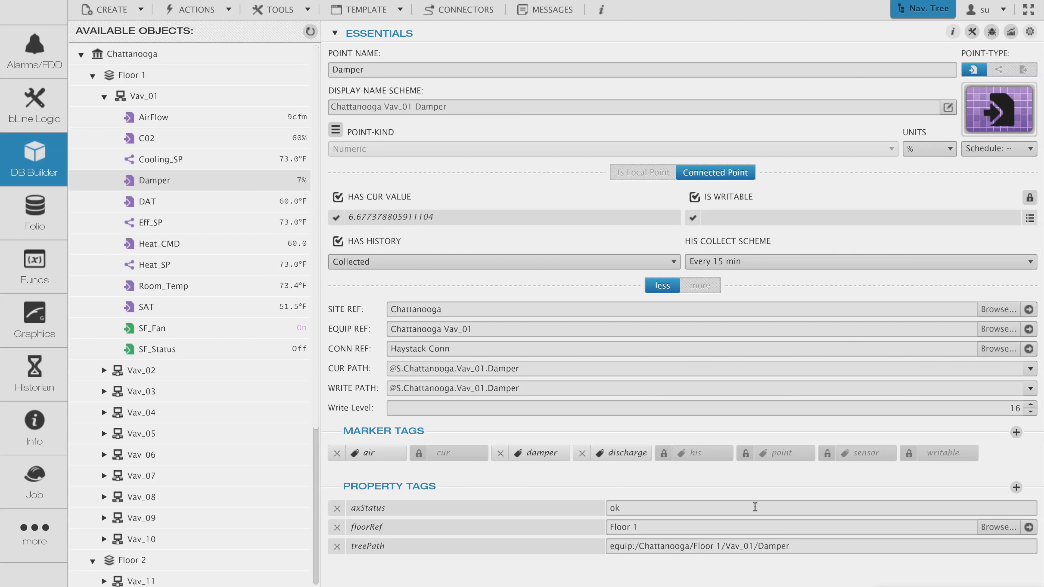
click(104, 96)
click(103, 117)
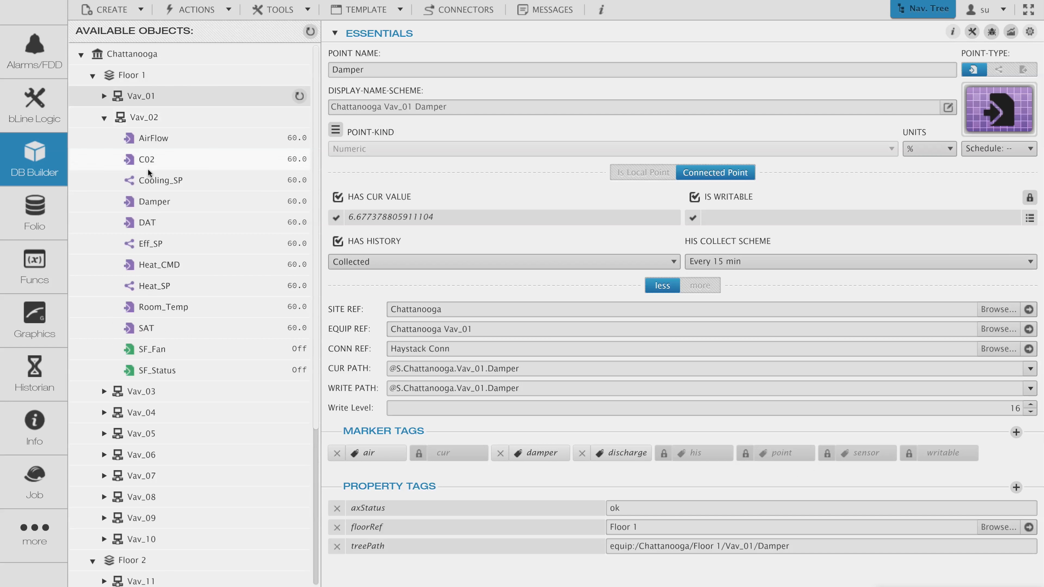
Step: Check the tags and units of Cooling_SP and Damper in Vav_02, and list the points of Vav_01 for comparison
click(165, 187)
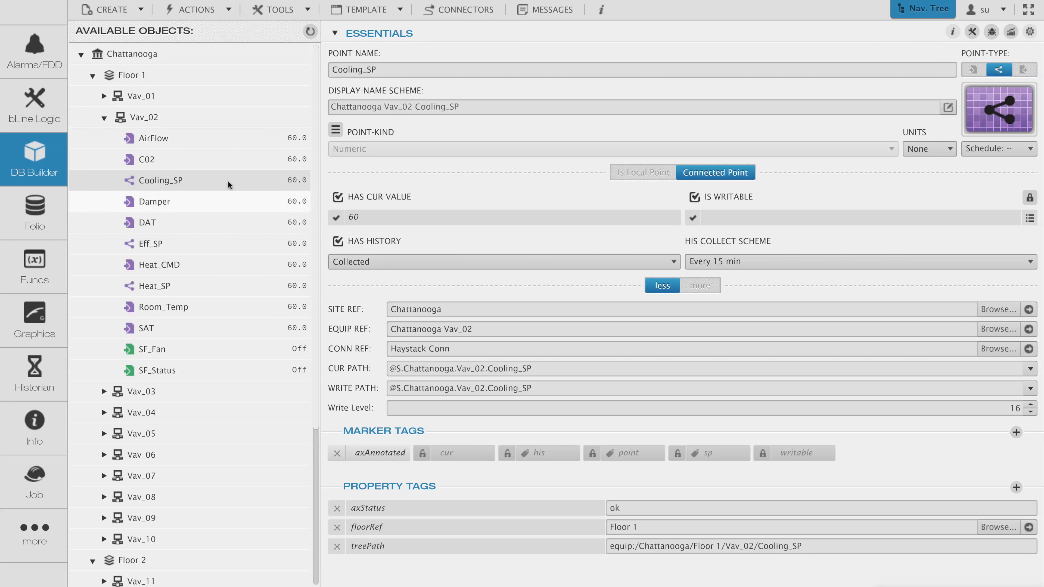
click(175, 202)
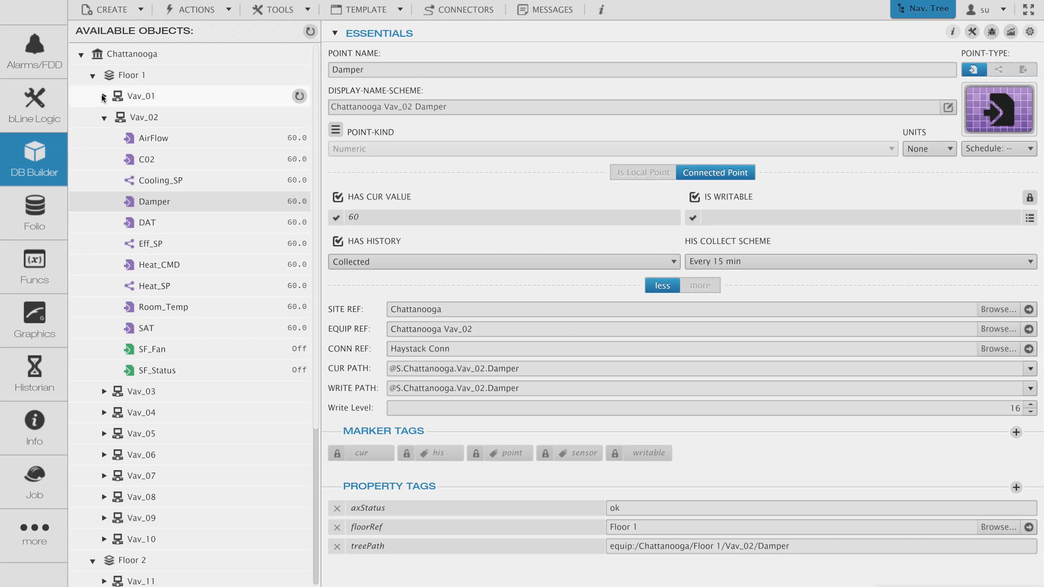
click(104, 96)
click(104, 371)
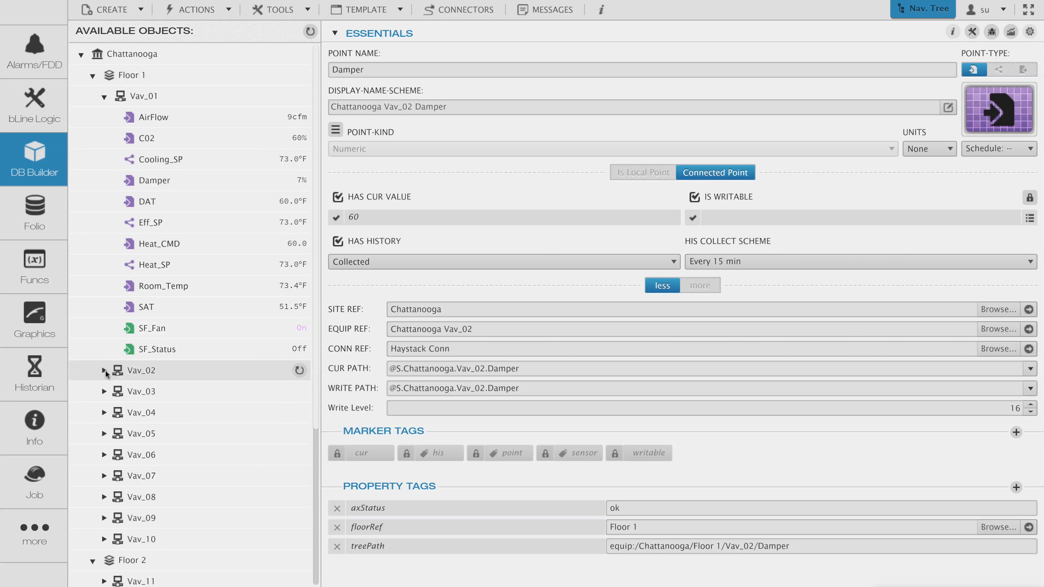
Step: Start cloning points to equipment from Vav_01, with All Points selected as the points to clone
click(193, 101)
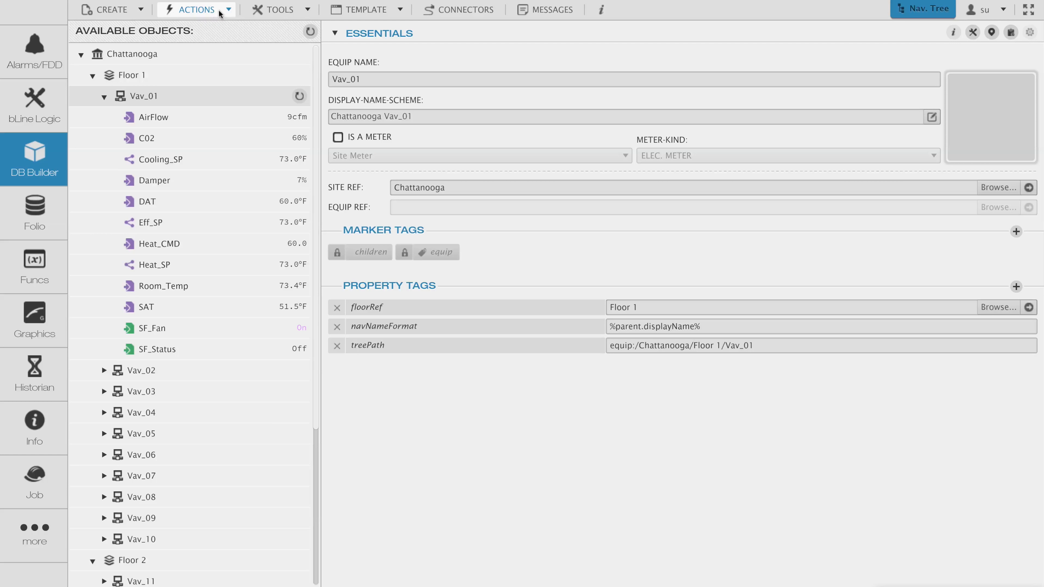
click(277, 10)
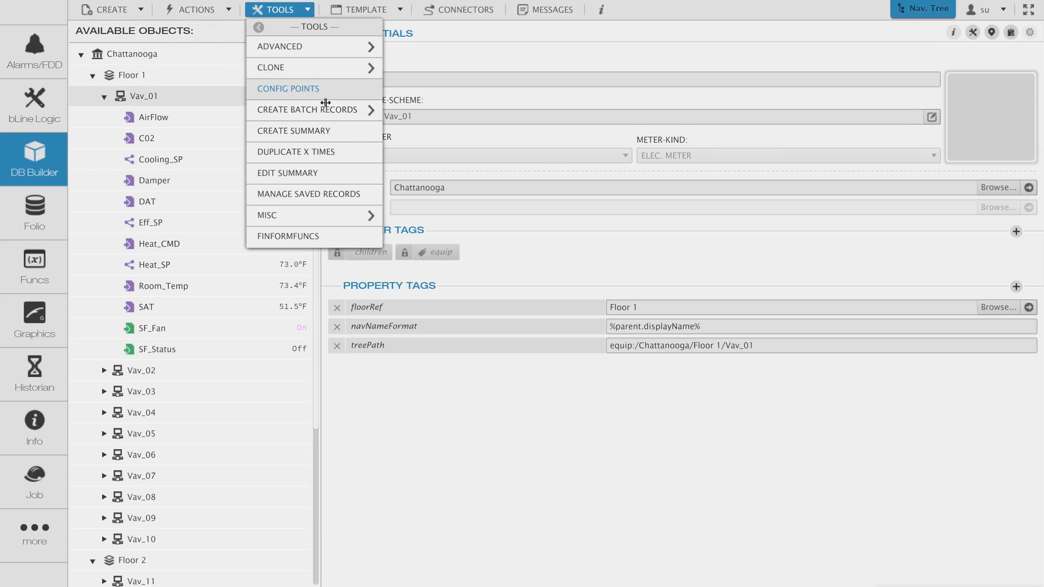
click(315, 67)
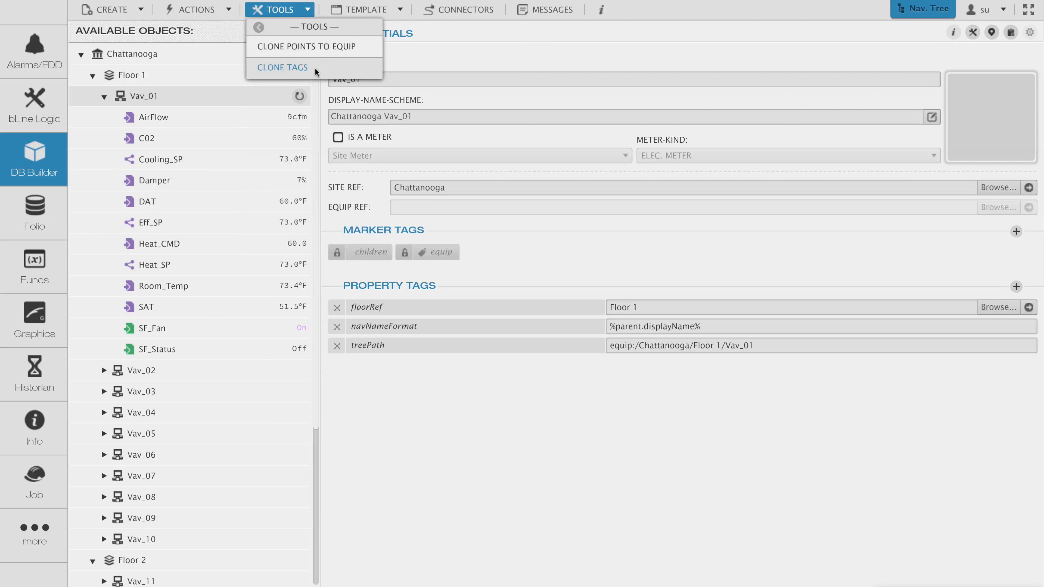
click(322, 54)
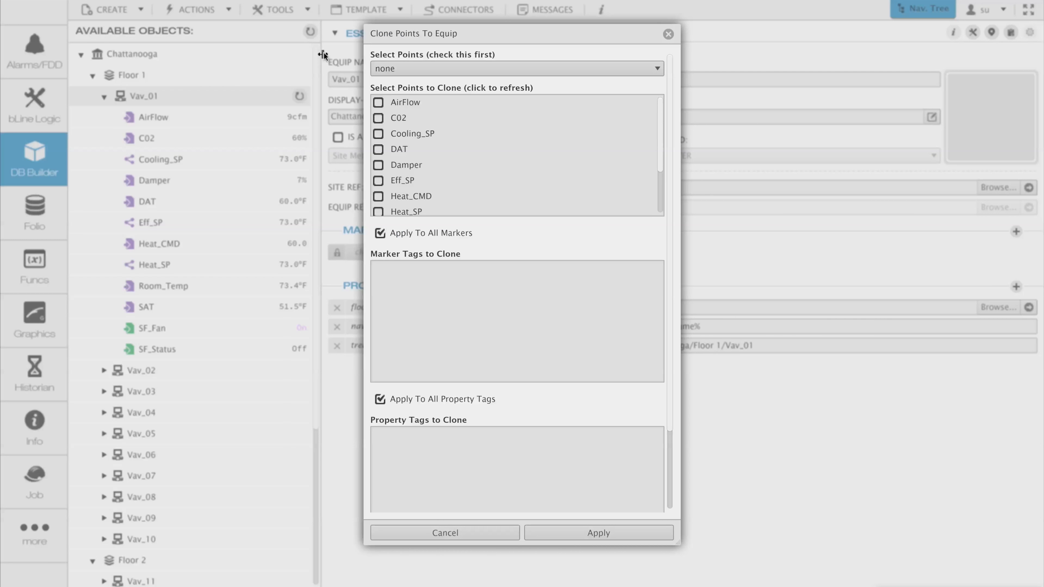
click(476, 66)
click(446, 110)
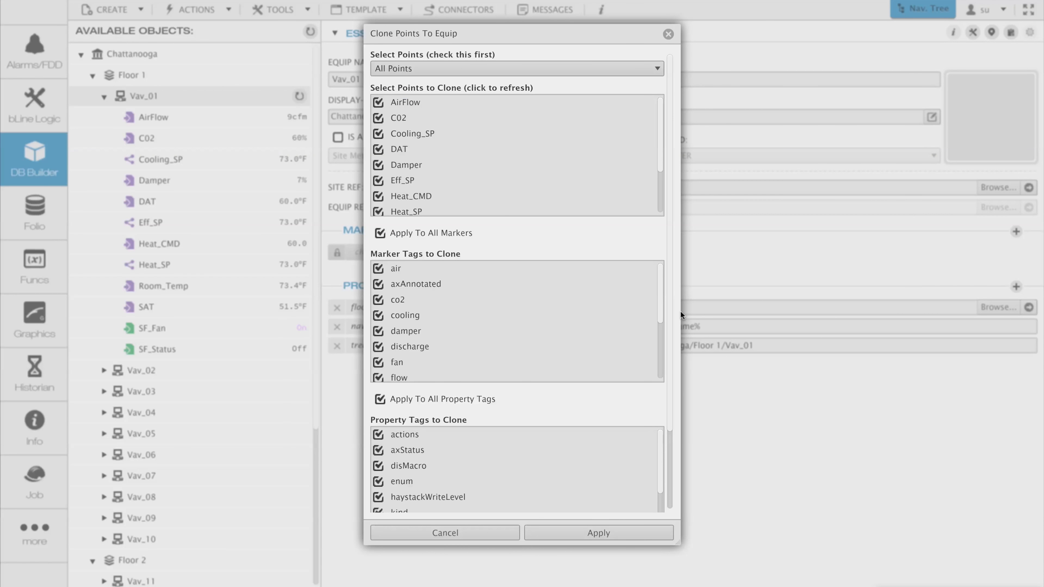
Step: Turn on Also Copy Points, set the filter for equips to modify to equip, and apply the clone
drag(671, 297, 662, 461)
click(424, 468)
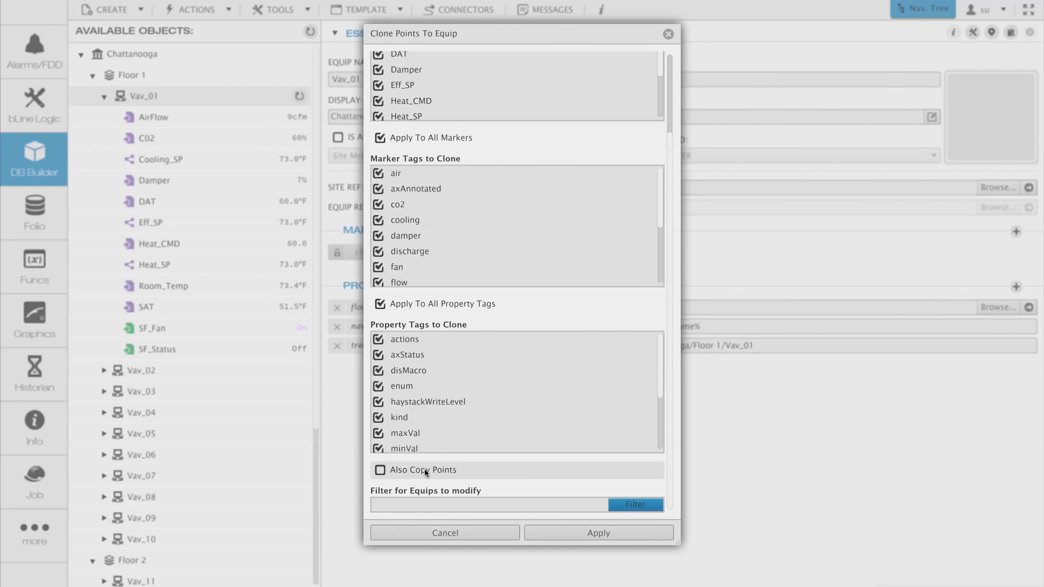
click(437, 509)
text(equip)
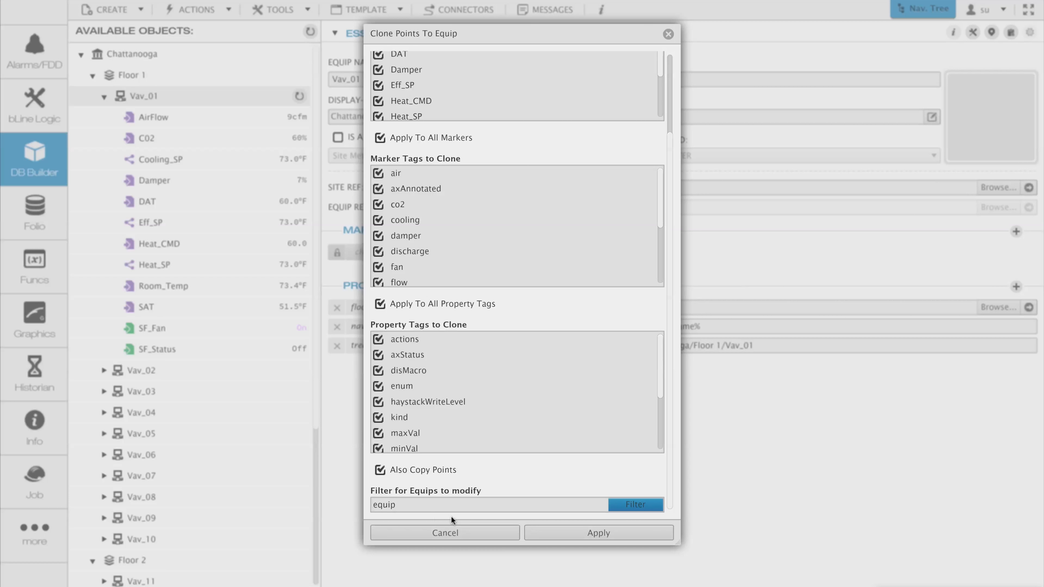
click(584, 532)
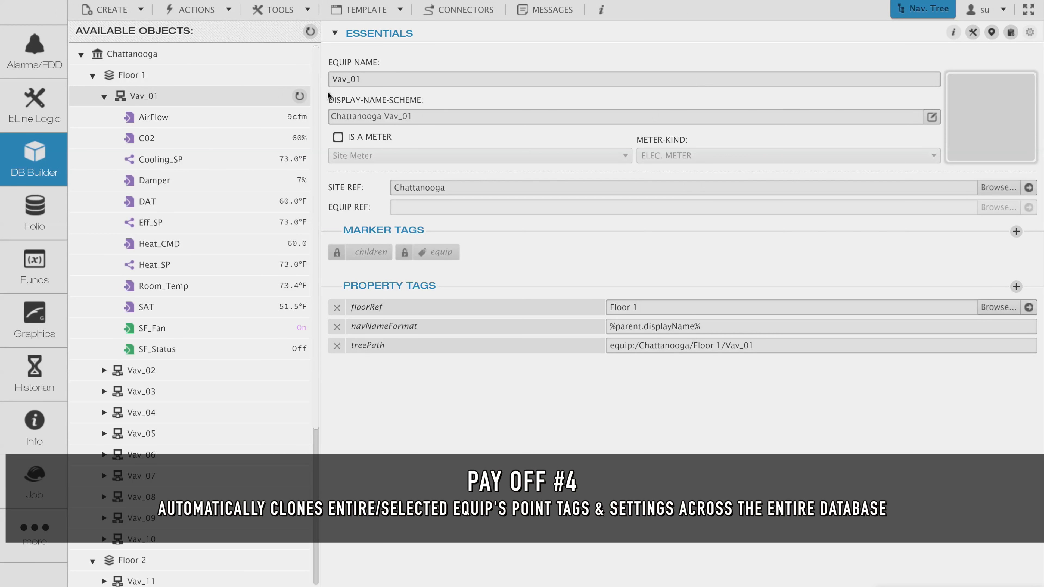
Step: Refresh the Chattanooga tree and check the cloned tags and units on Vav_02 AirFlow and Vav_03 Cooling_SP
click(298, 54)
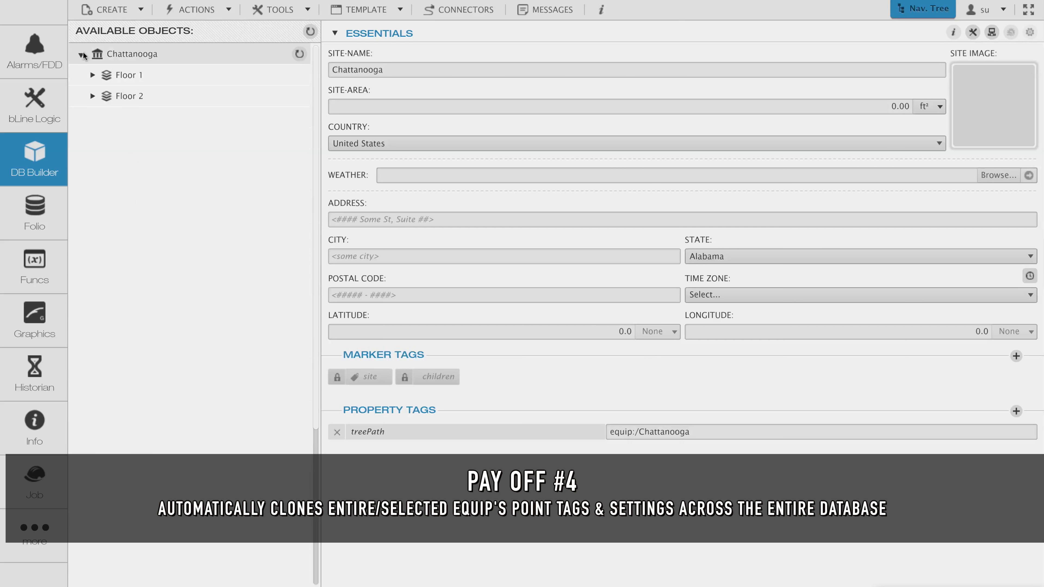
click(92, 75)
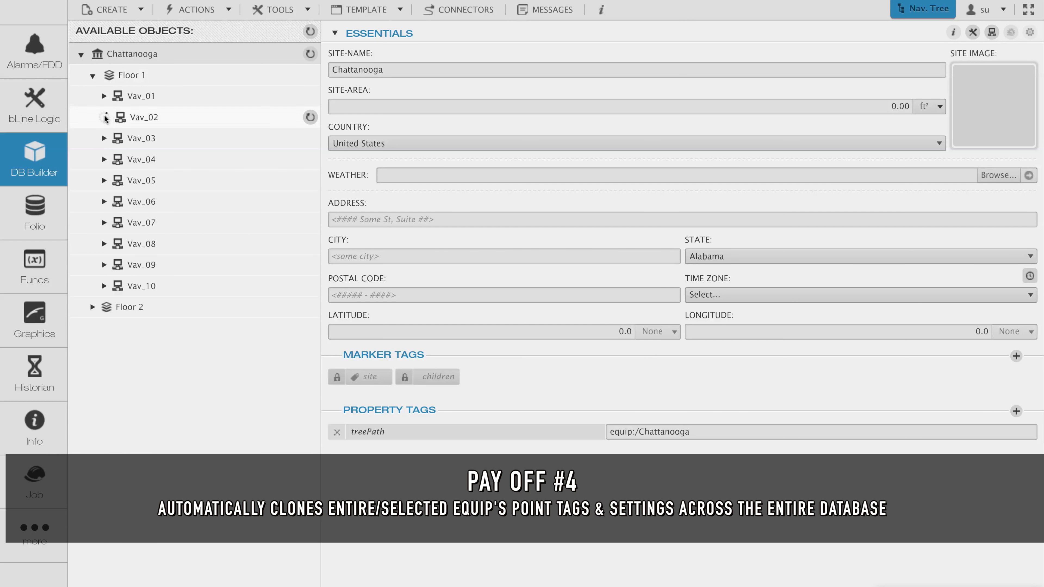
click(104, 117)
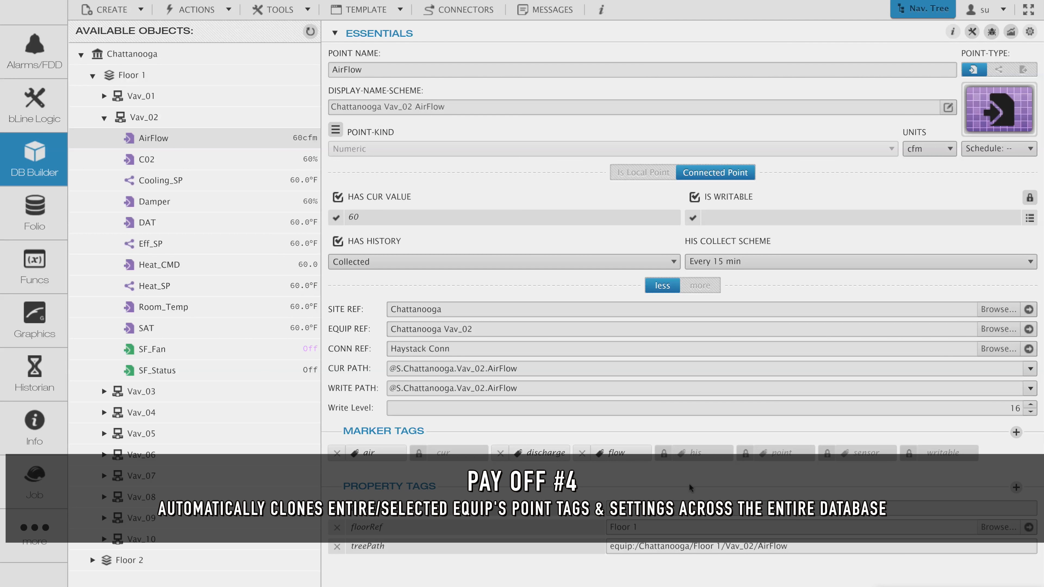
click(104, 391)
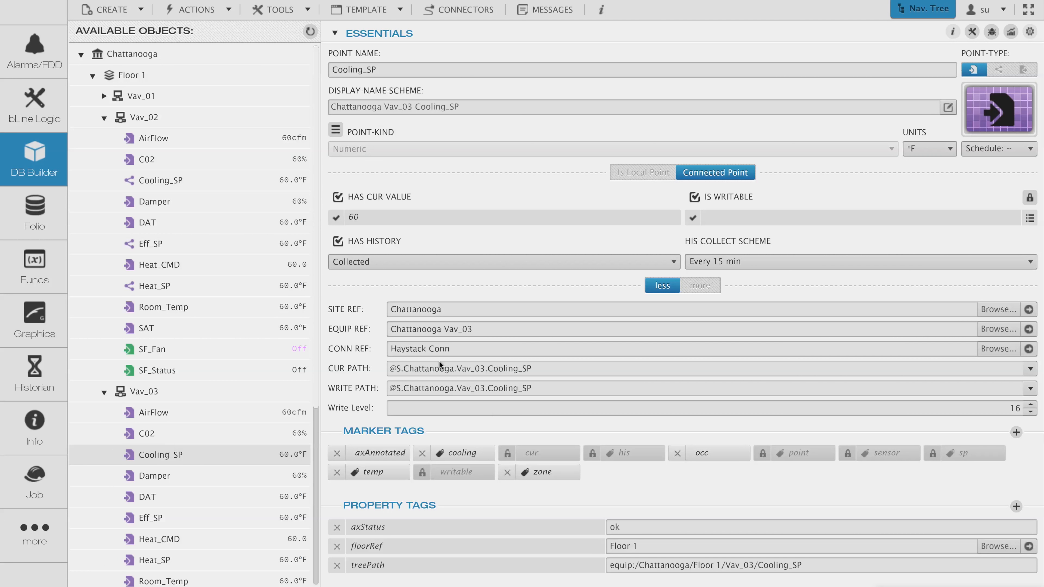
click(103, 117)
click(104, 138)
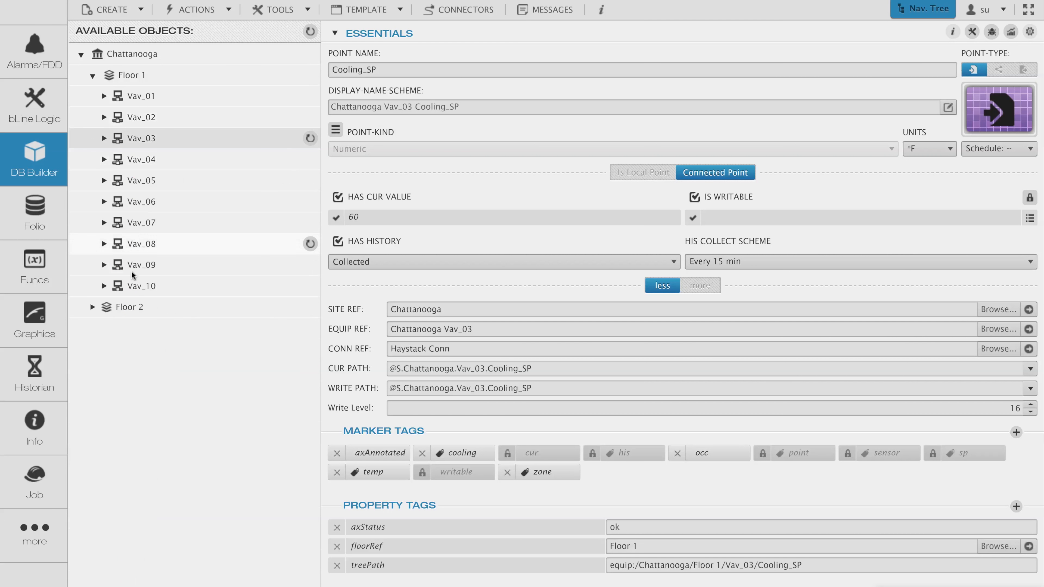
Step: List the points of Vav_12 on Floor 2 and check the tags and units of its C02 point
click(92, 308)
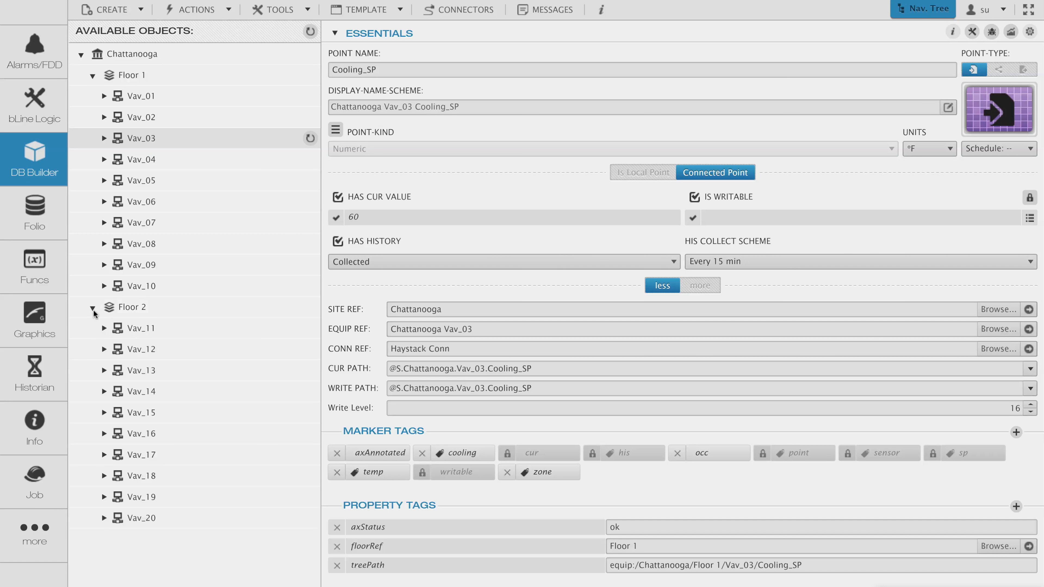
click(104, 349)
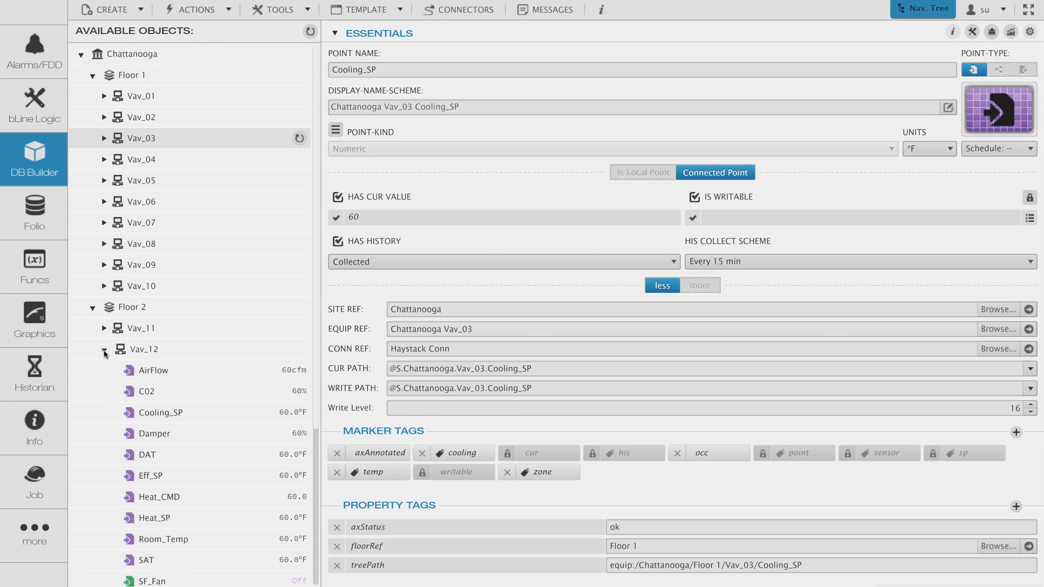
click(168, 390)
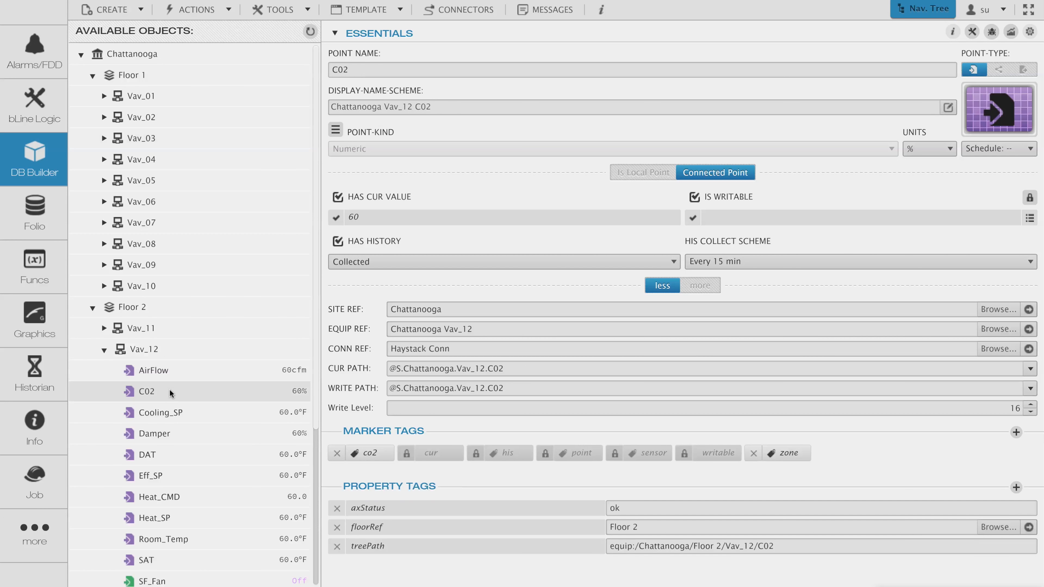
click(104, 349)
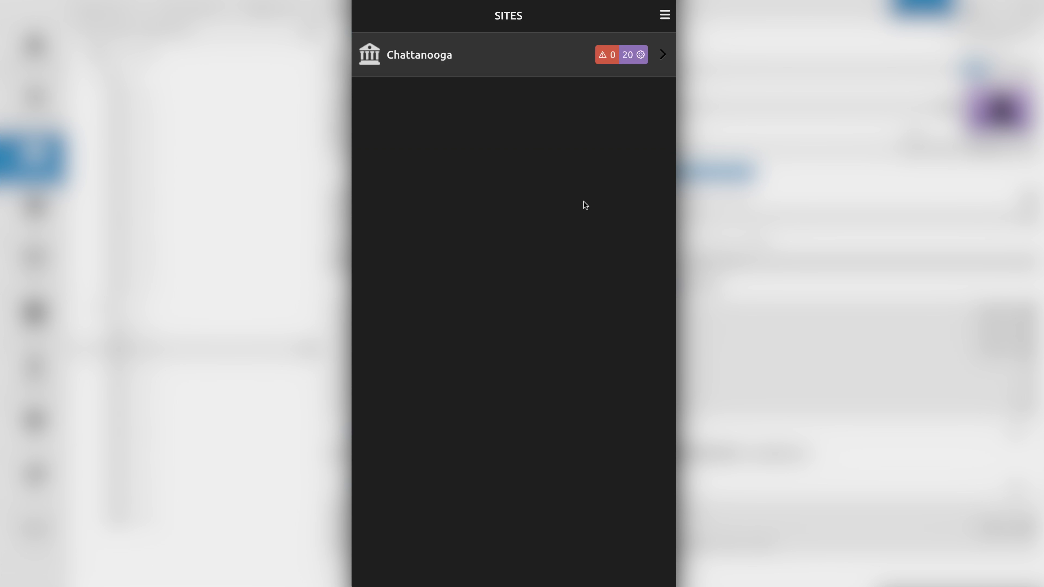
Step: In the mobile view, open Chattanooga Vav_01 on Floor 1 and look through its points and their image icons
click(568, 65)
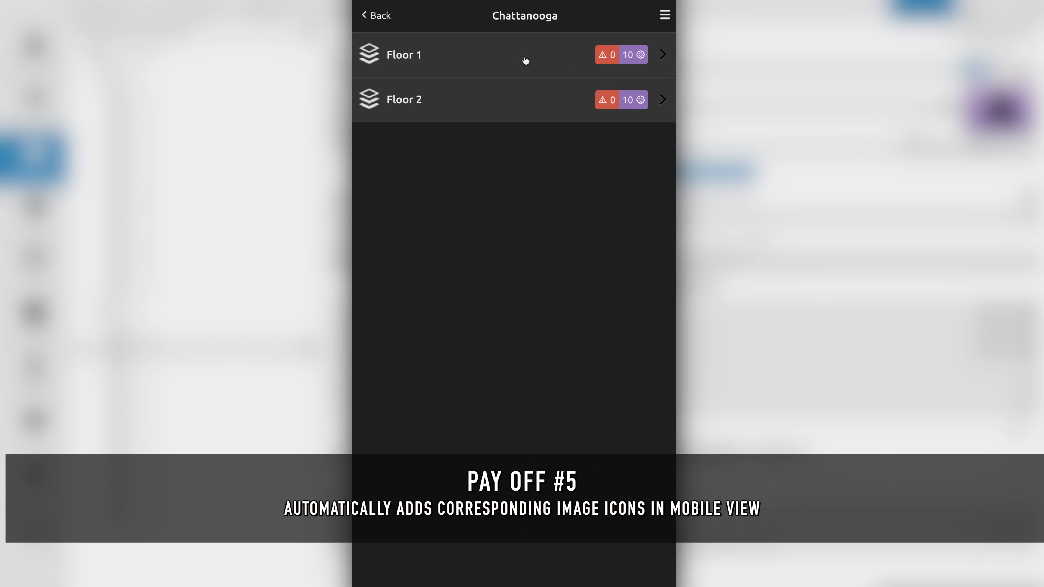
click(510, 59)
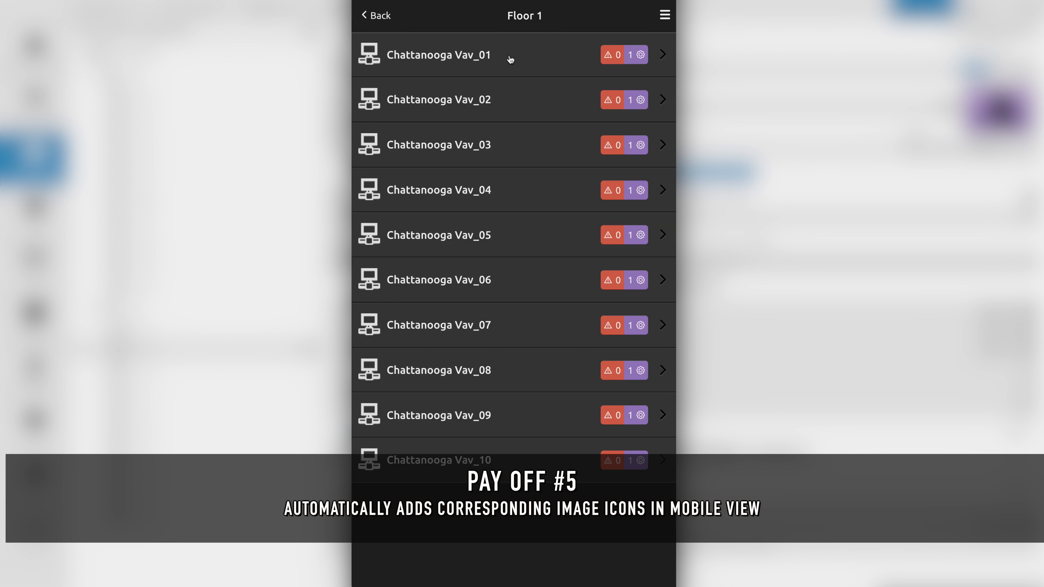
click(510, 59)
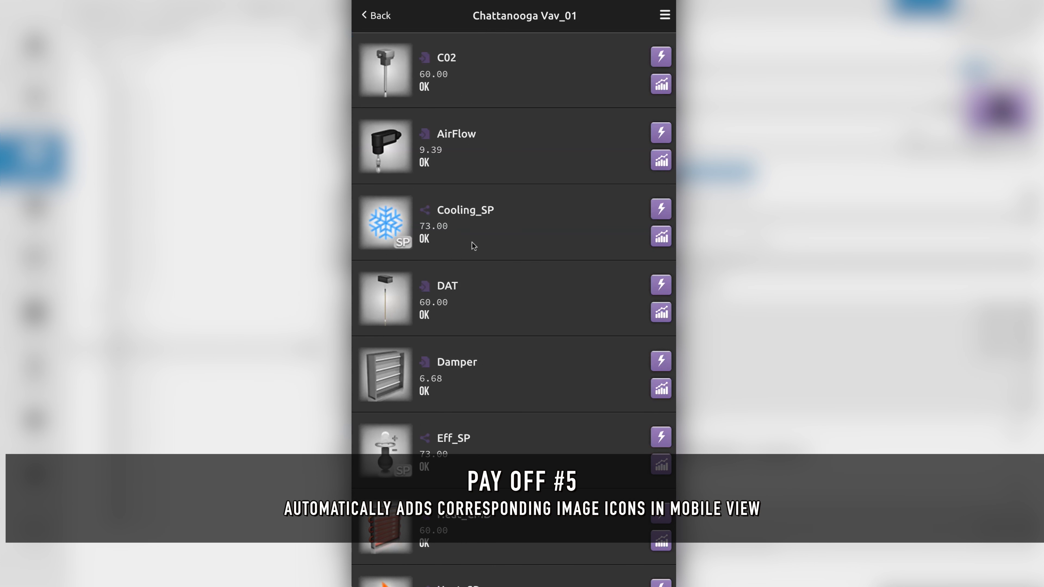
scroll(479, 243, down, 3)
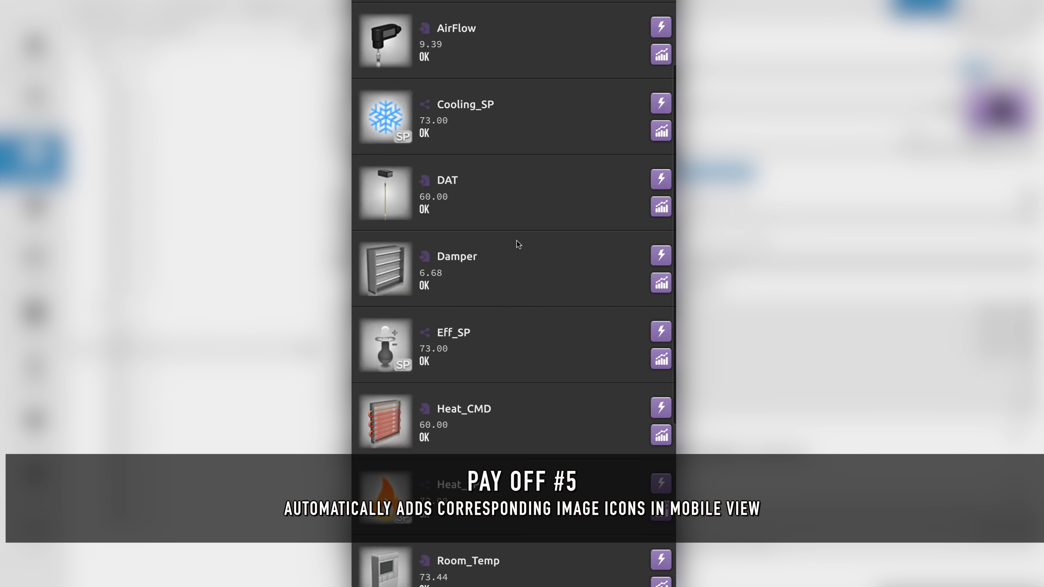
scroll(517, 242, down, 7)
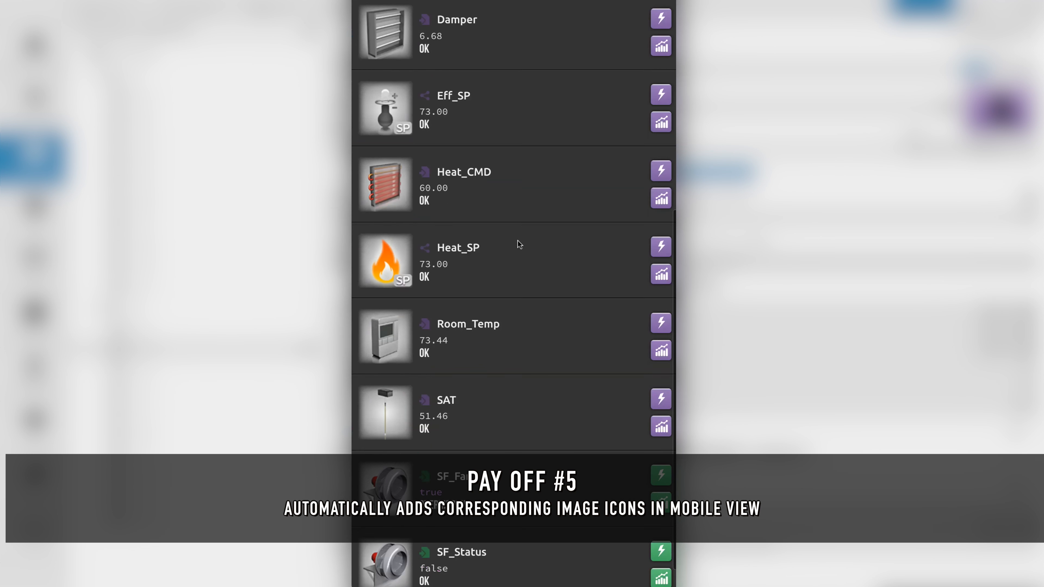
scroll(518, 241, down, 1)
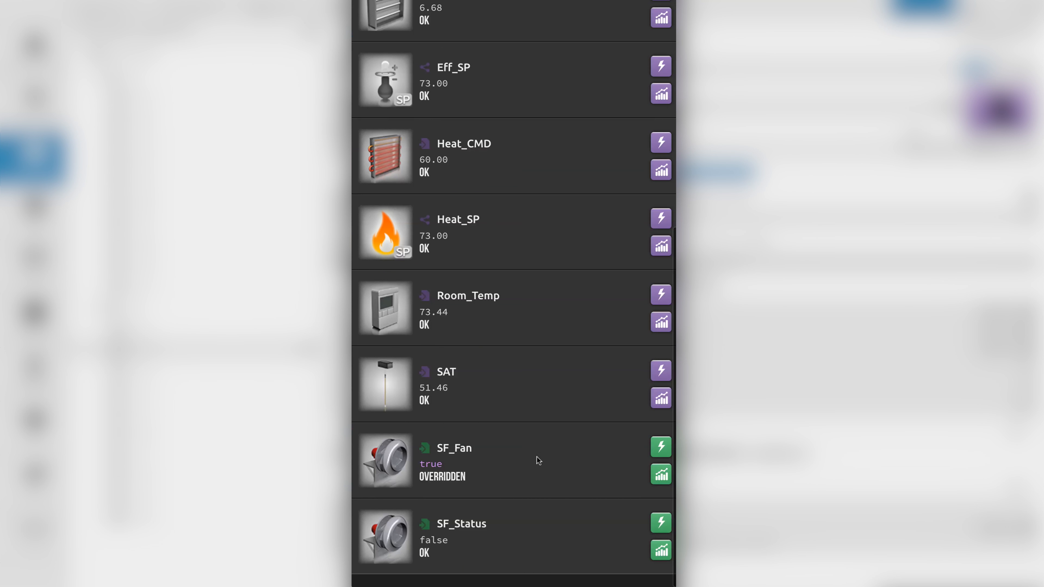
scroll(523, 454, up, 10)
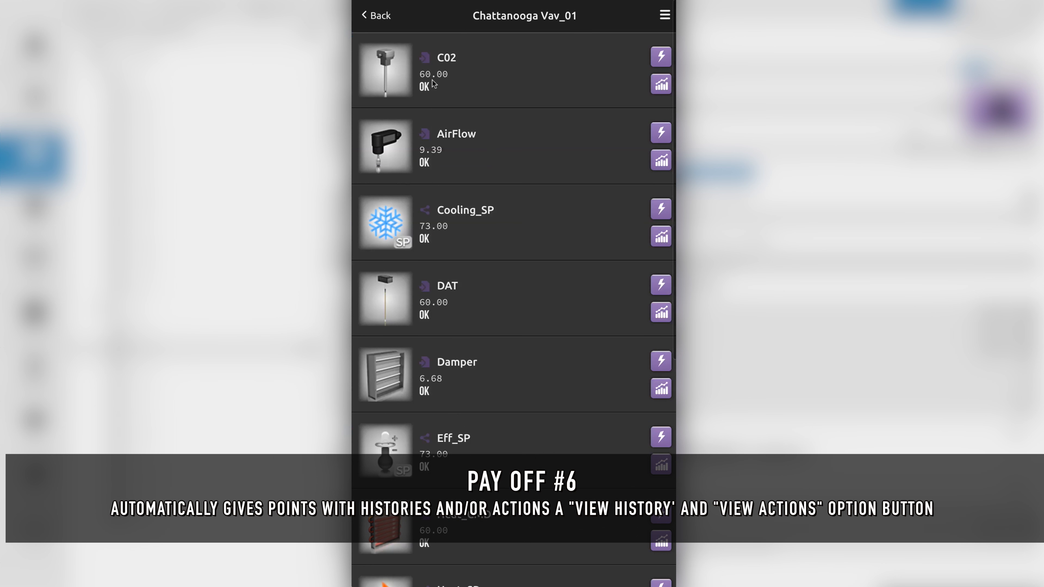
Step: View the available actions of Vav_01's AirFlow point, and close them without choosing one
scroll(574, 194, down, 1)
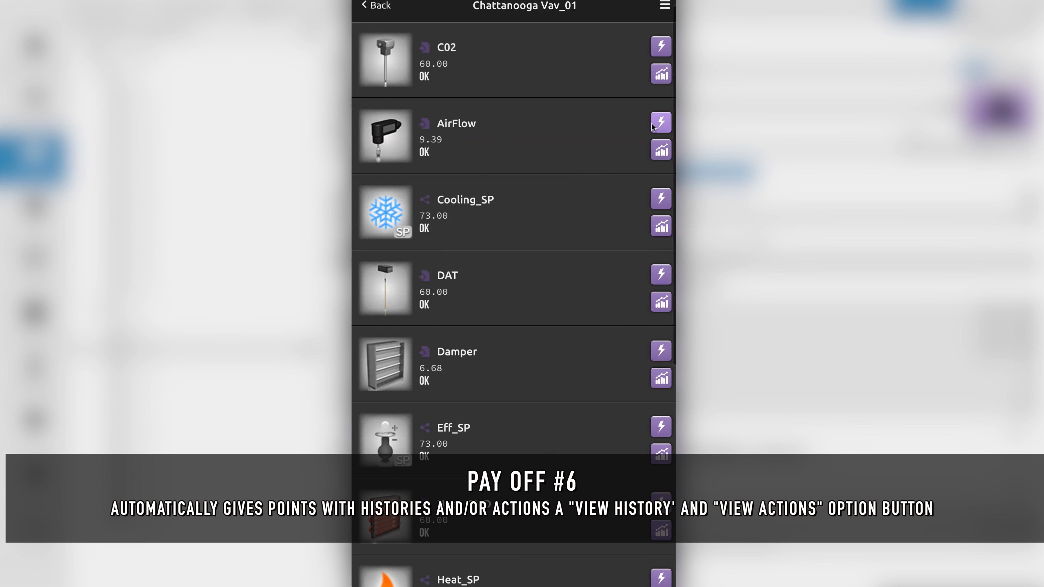
click(656, 127)
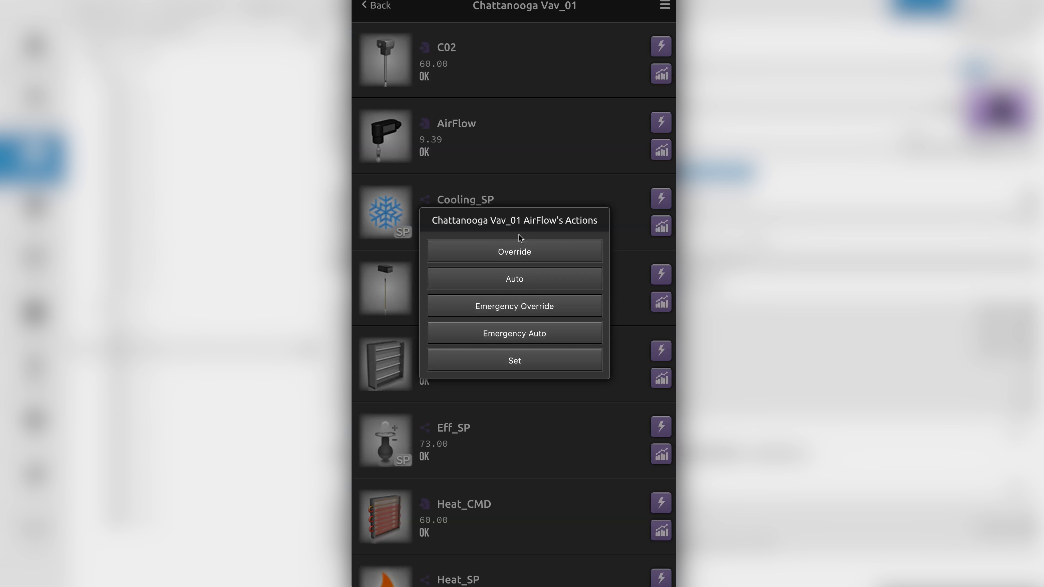
click(570, 152)
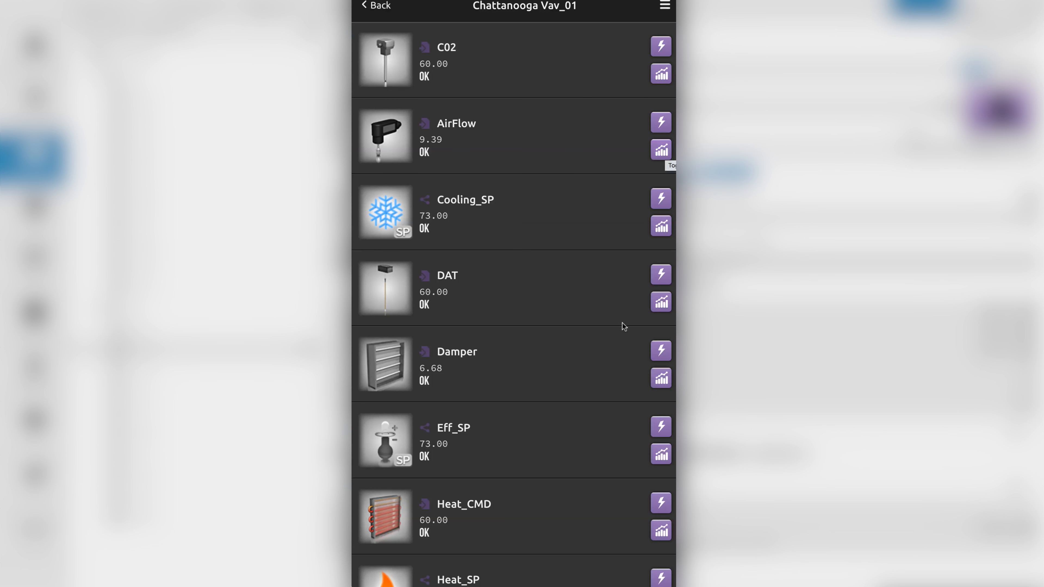
Step: View the history chart of Vav_01's Room_Temp point, and hide it again
scroll(621, 317, down, 5)
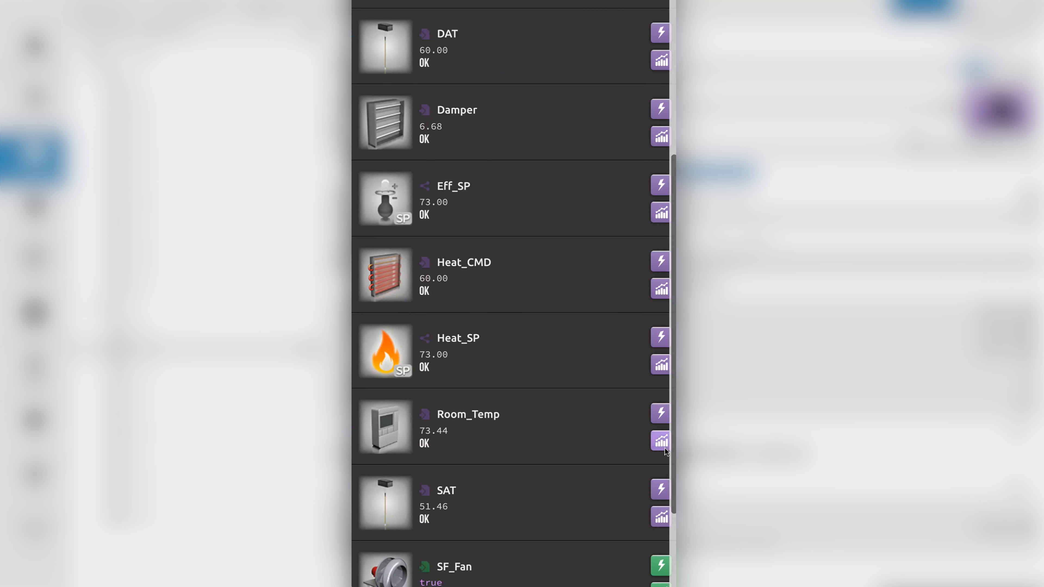
click(661, 441)
scroll(627, 458, down, 1)
scroll(627, 459, down, 2)
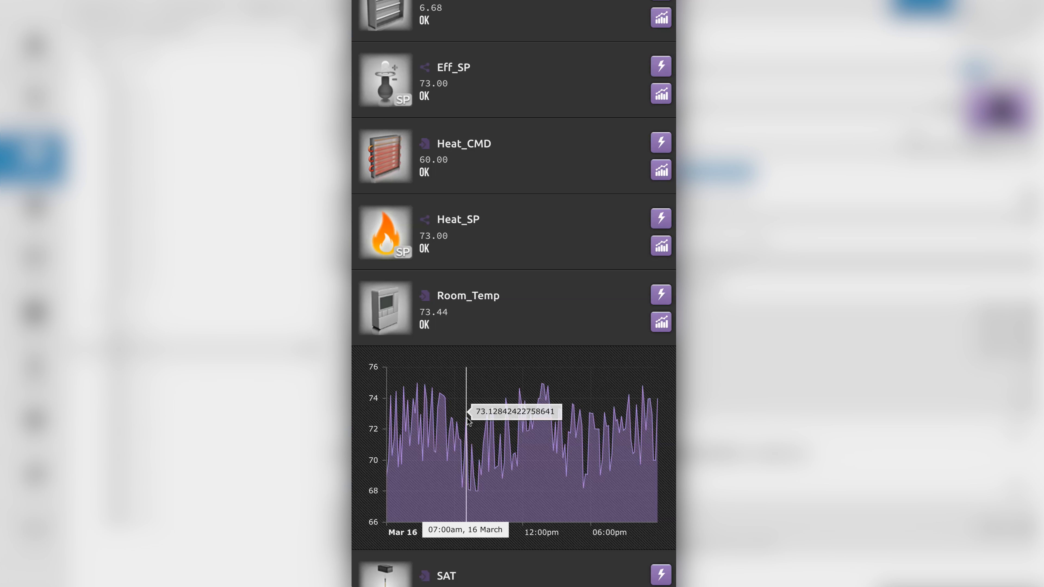
click(663, 323)
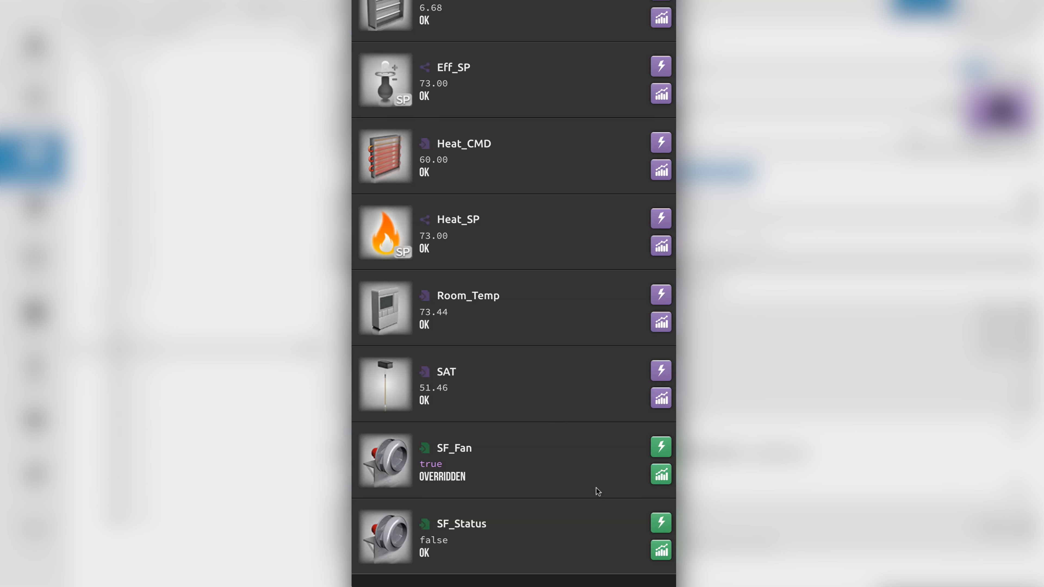
Step: View the history chart of Vav_01's SF_Fan point, and hide it again
click(660, 475)
scroll(649, 480, down, 4)
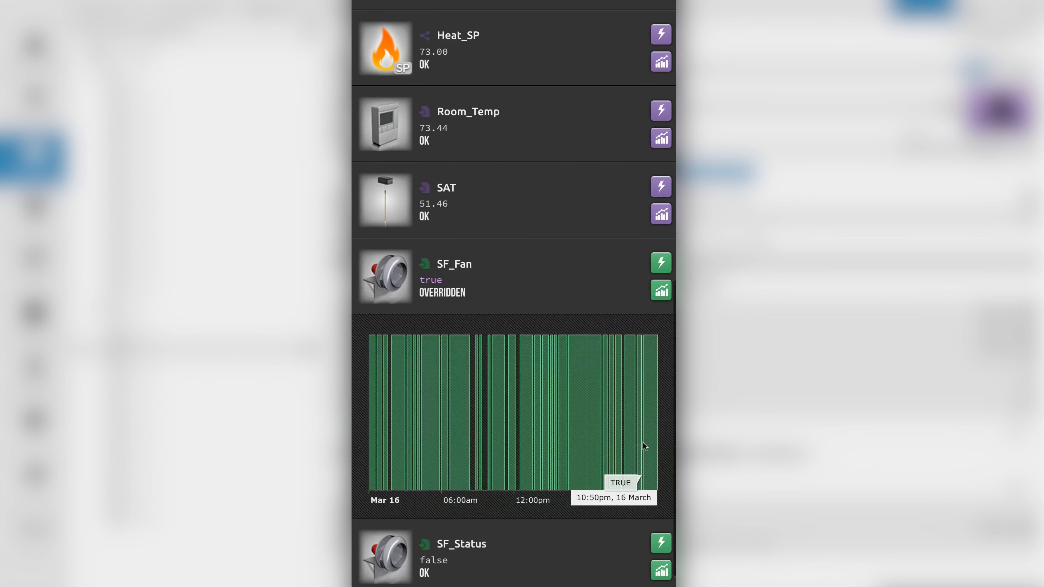
click(665, 292)
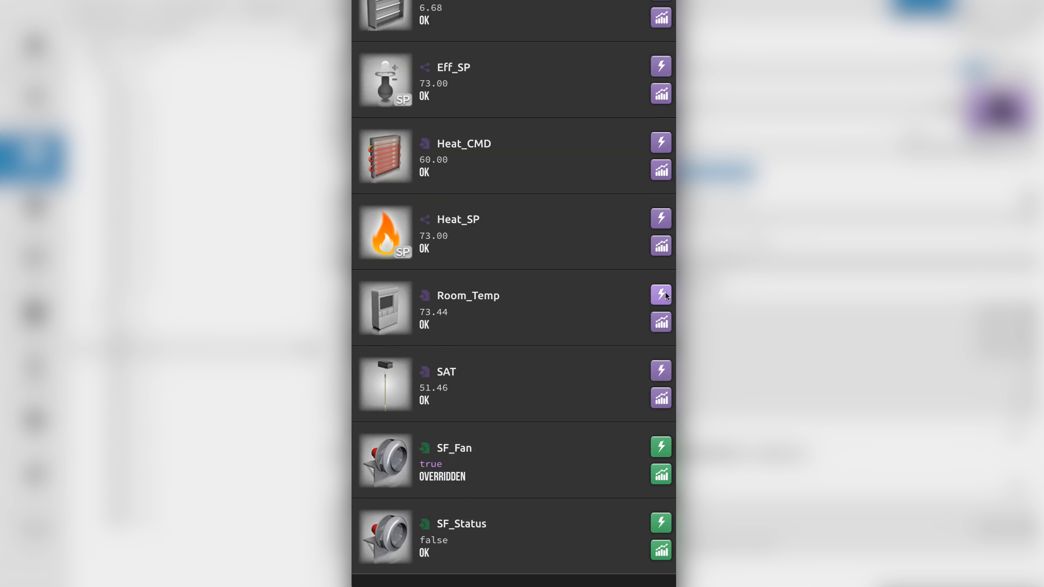